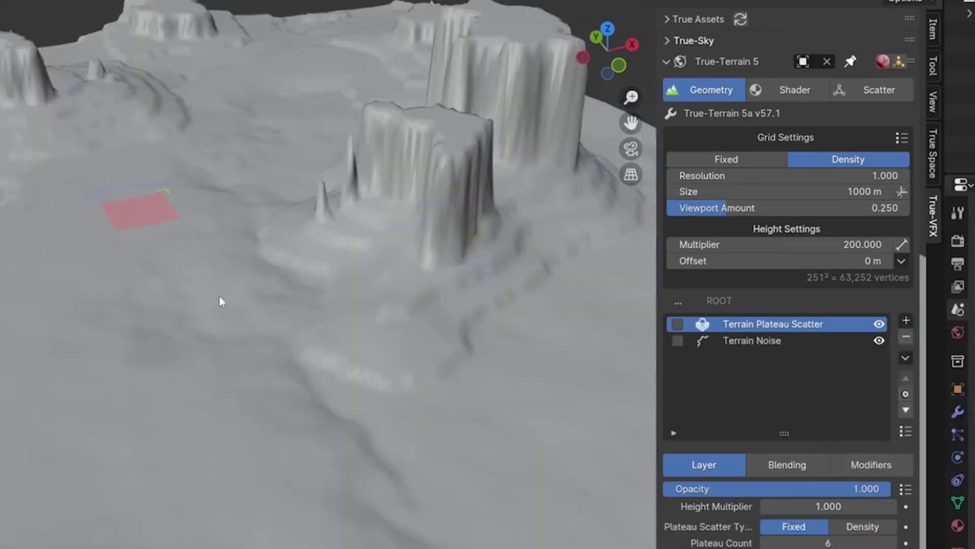
# Add the Terrain Plateau Scatter layer and inspect the plateau terrain
pyautogui.moveTo(219, 295); pyautogui.dragTo(402, 218, button='middle')
pyautogui.scroll(1, 403, 219)
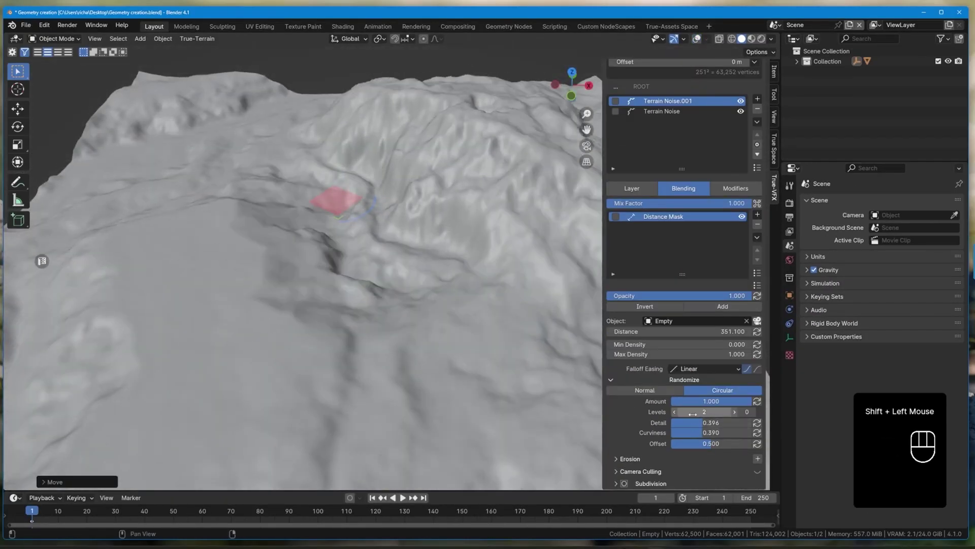
pyautogui.scroll(1, 692, 414)
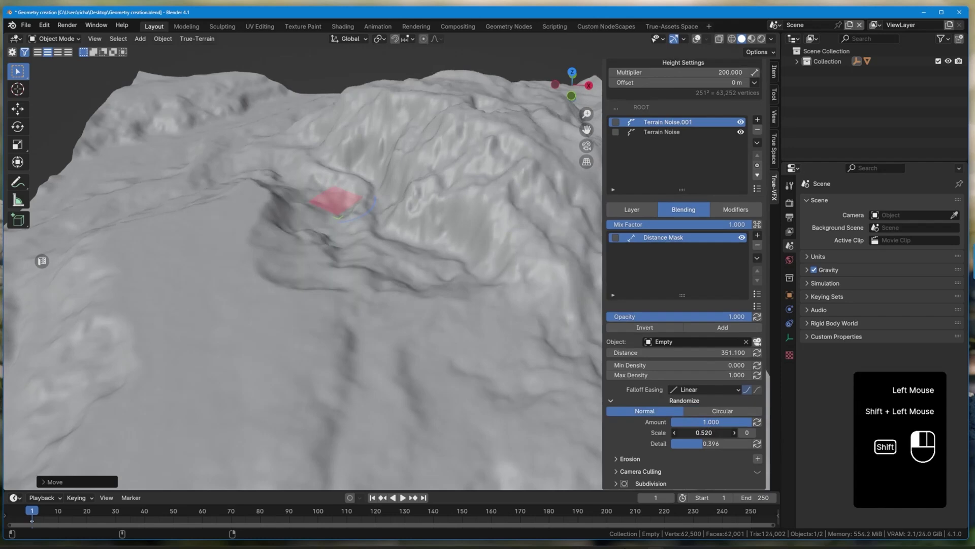
pyautogui.moveTo(701, 444); pyautogui.dragTo(695, 431)
pyautogui.keyDown('shift'); pyautogui.click(686, 428); pyautogui.keyUp('shift')
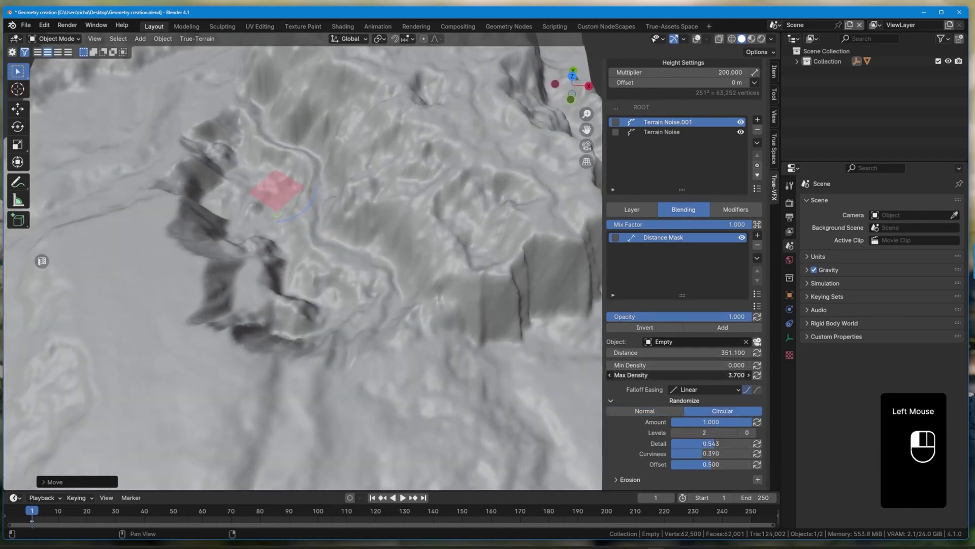
# Add Terrain Noise.001 with a Height Mask, raising its Falloff and Max Height
pyautogui.moveTo(304, 254); pyautogui.dragTo(355, 228, button='middle')
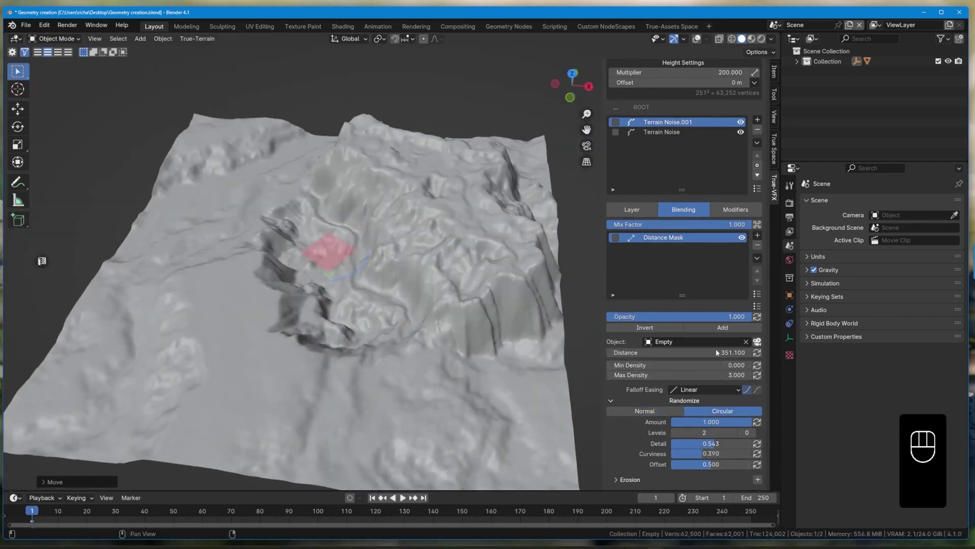
pyautogui.scroll(5, 715, 348)
pyautogui.moveTo(386, 264); pyautogui.dragTo(419, 281, button='middle')
pyautogui.scroll(-3, 680, 437)
pyautogui.moveTo(680, 443); pyautogui.dragTo(703, 443)
pyautogui.keyDown('shift'); pyautogui.moveTo(355, 305); pyautogui.dragTo(386, 274, button='middle'); pyautogui.keyUp('shift')
pyautogui.moveTo(660, 395); pyautogui.dragTo(691, 395)
pyautogui.moveTo(386, 274); pyautogui.dragTo(404, 229, button='middle')
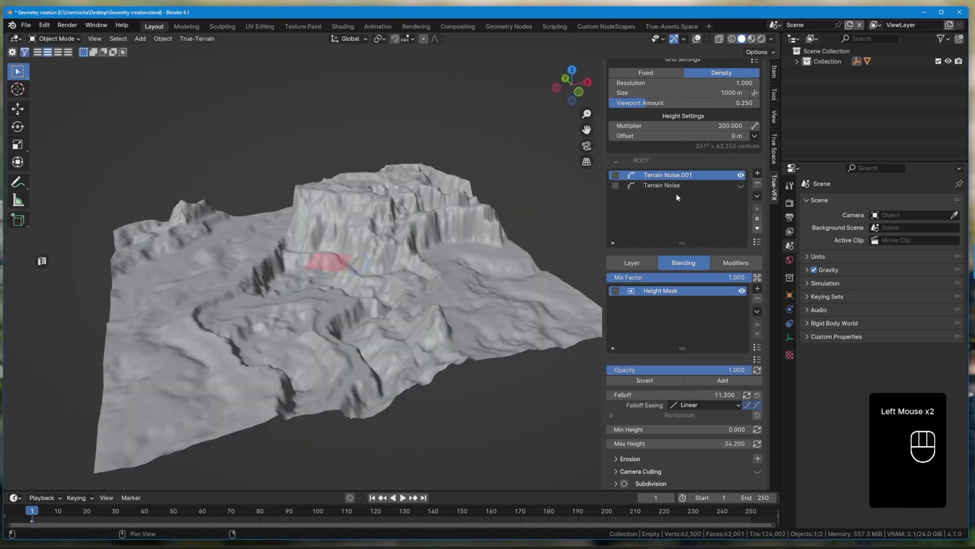
# Select the original Terrain Noise layer and move the mask empty to reshape the cliffs
pyautogui.click(660, 185)
pyautogui.moveTo(602, 252); pyautogui.dragTo(528, 261)
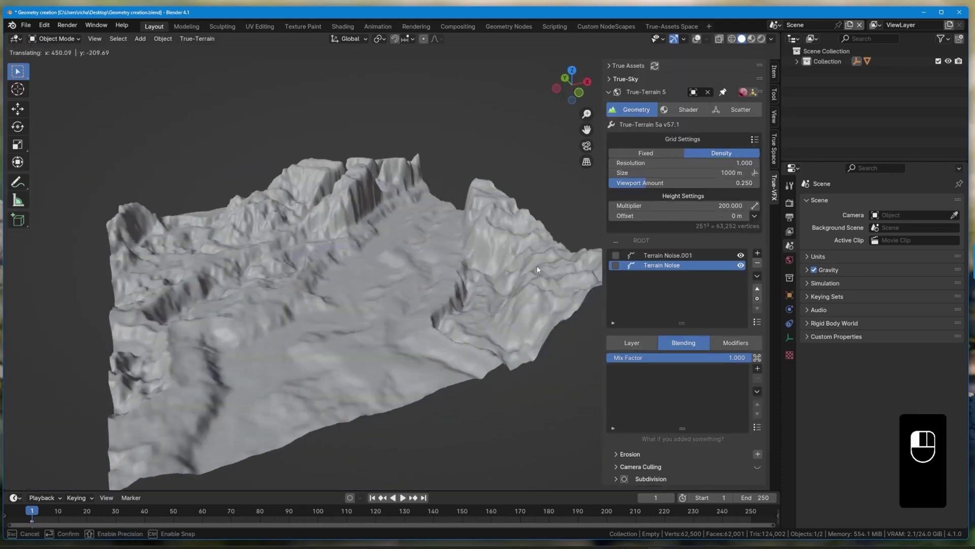
pyautogui.moveTo(528, 262); pyautogui.dragTo(305, 262, button='middle')
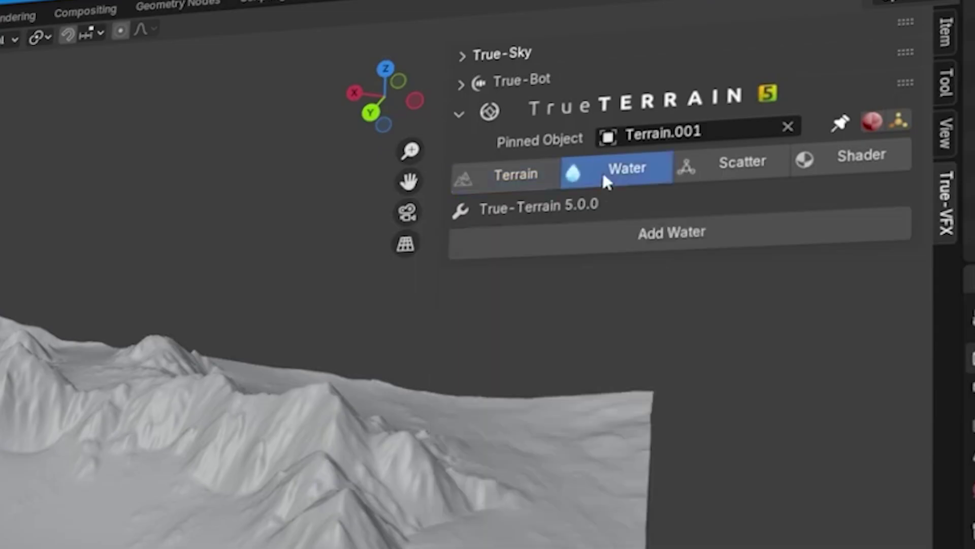
# Add a Lake to the crater, raise its Volume Absorption to 40.2, and move the terrain
pyautogui.click(589, 234)
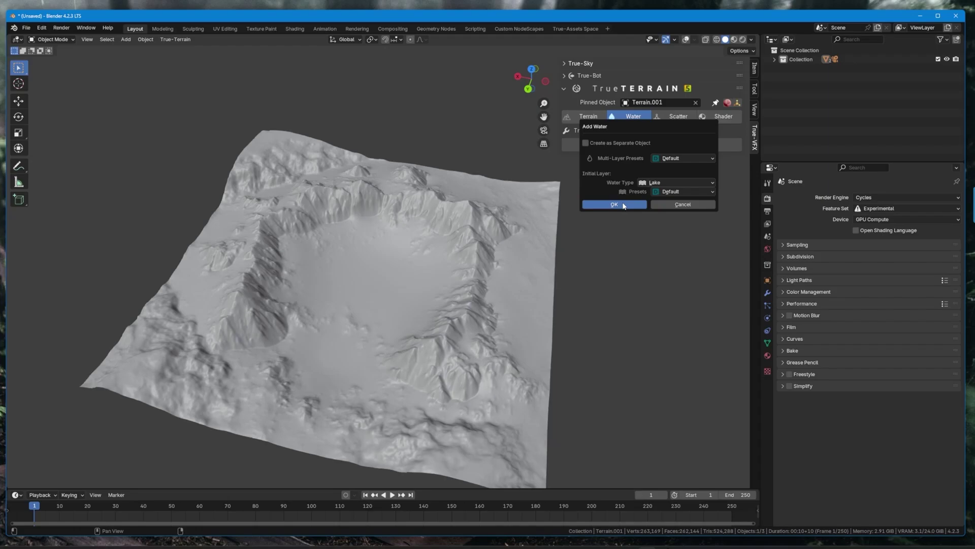
pyautogui.click(573, 381)
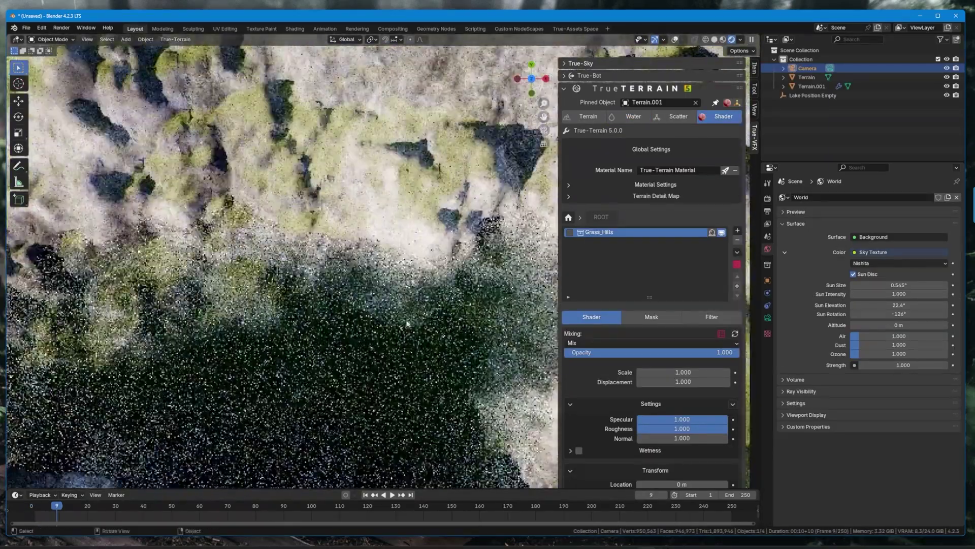
pyautogui.click(629, 116)
pyautogui.scroll(-5, 633, 336)
pyautogui.moveTo(668, 464); pyautogui.dragTo(700, 464)
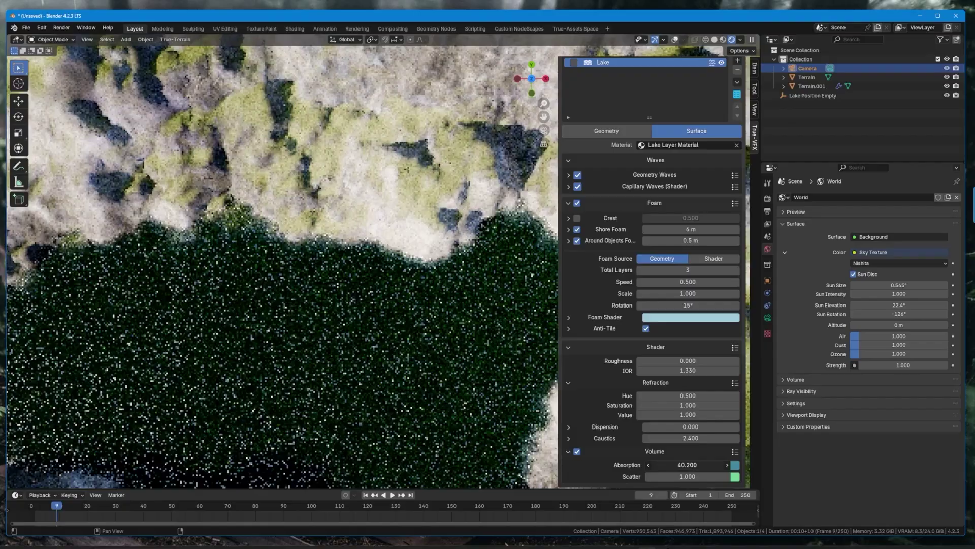
pyautogui.keyDown('ctrl'); pyautogui.moveTo(336, 320); pyautogui.dragTo(409, 227, button='middle'); pyautogui.keyUp('ctrl')
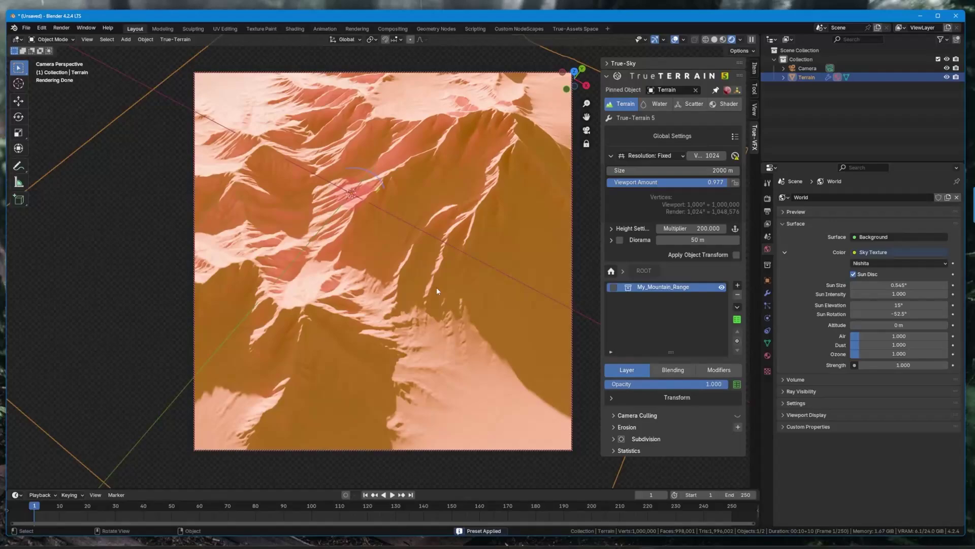
pyautogui.press('g')
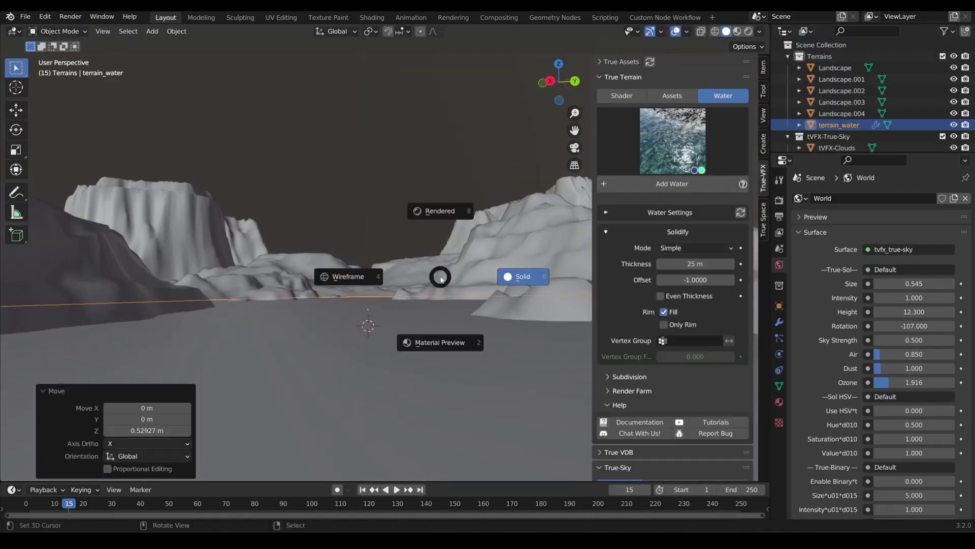
# View the noise landscape in Rendered shading and rotate the sun to relight it
pyautogui.click(439, 211)
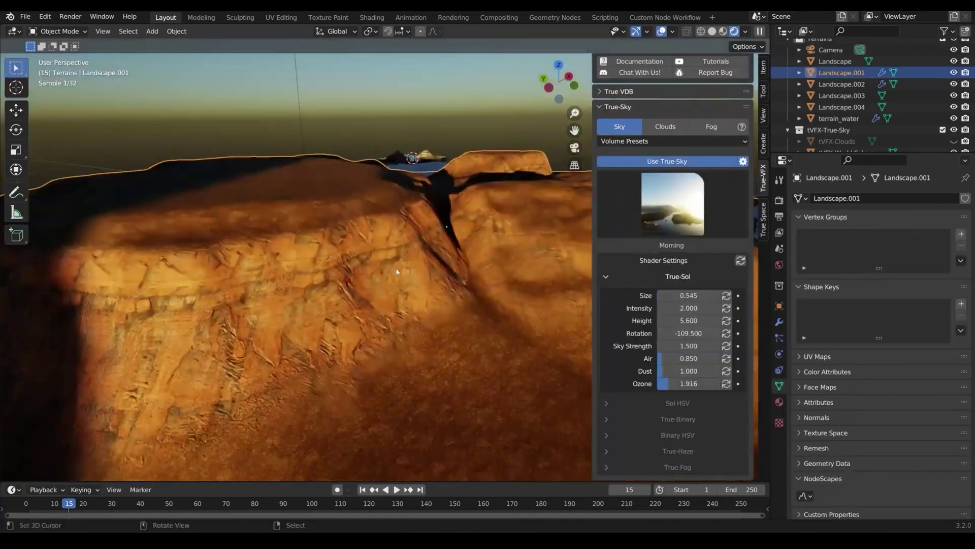
pyautogui.scroll(-5, 677, 297)
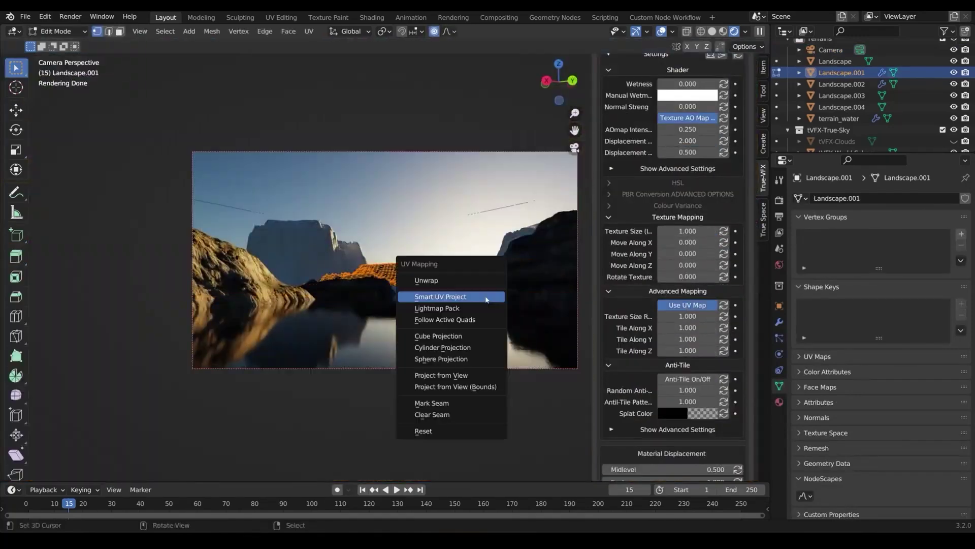
pyautogui.scroll(10, 690, 262)
pyautogui.moveTo(689, 334); pyautogui.dragTo(701, 333)
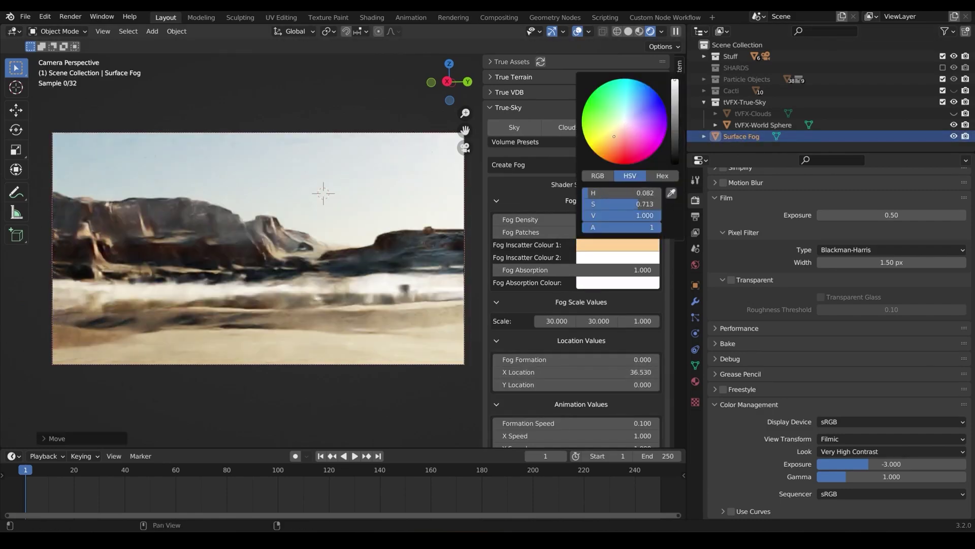
# Scale the fog along Z, hide tVFX-Clouds, and raise True-Sol Height to 8.3
pyautogui.press('s')
pyautogui.press('z')
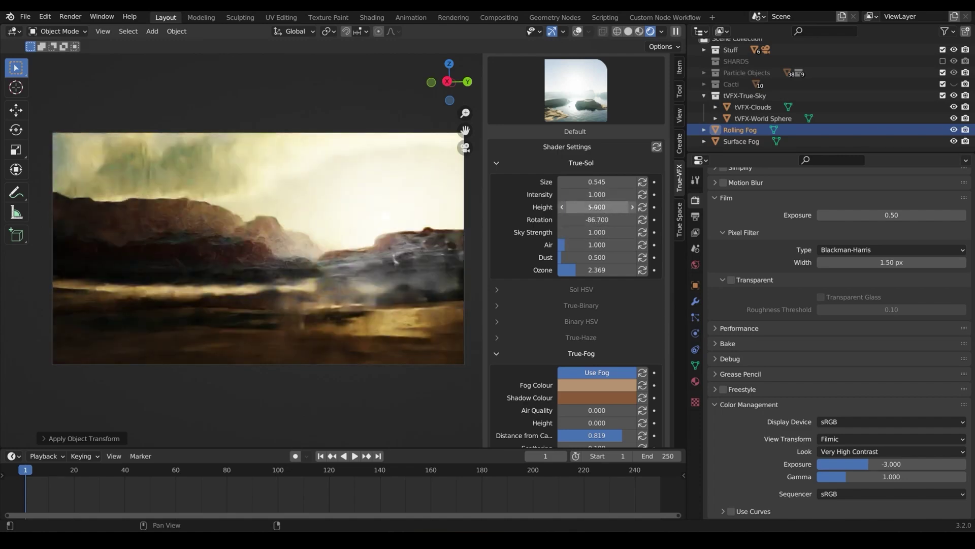
pyautogui.click(954, 106)
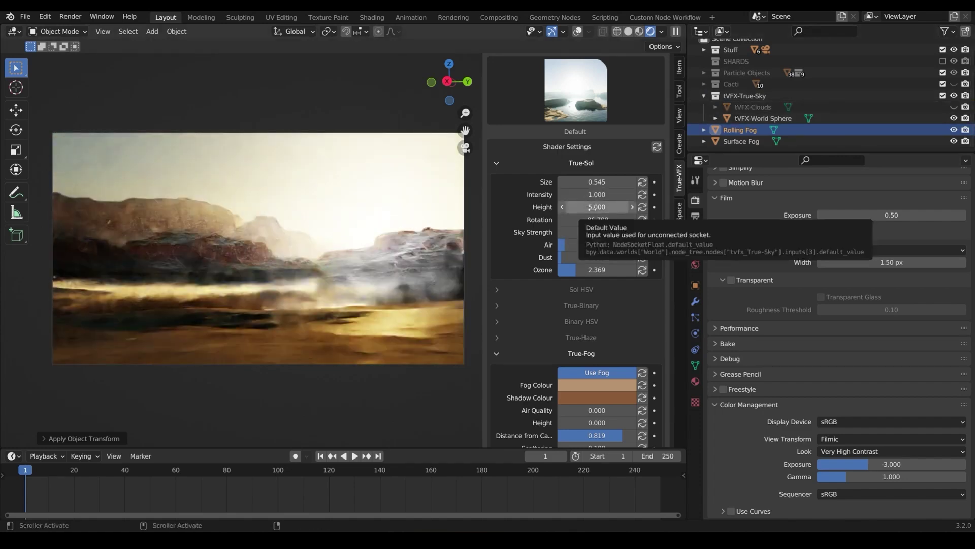
pyautogui.moveTo(595, 207)
pyautogui.mouseDown()
pyautogui.moveTo(625, 207)
pyautogui.moveTo(584, 207)
pyautogui.mouseUp()
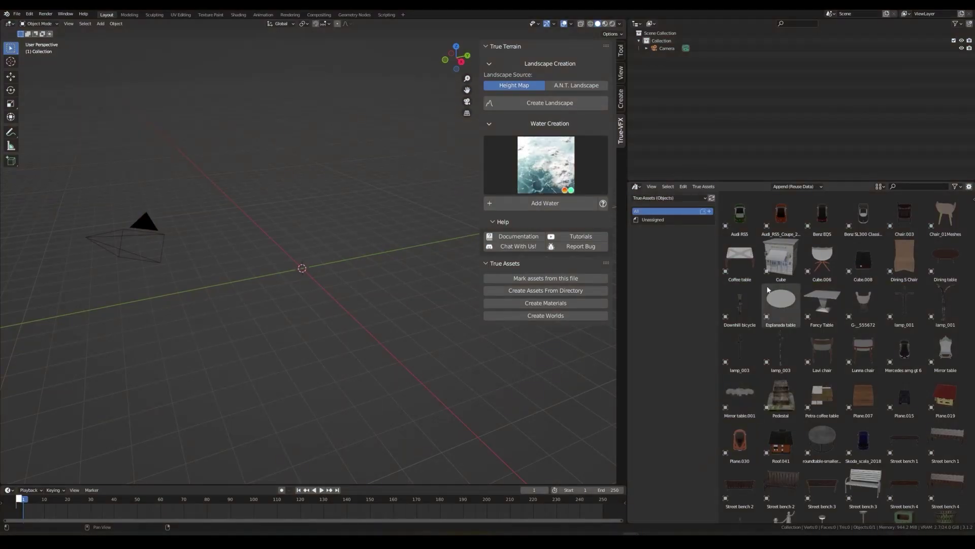
# Open the Create Worlds file browser from the True Assets panel
pyautogui.scroll(5, 777, 265)
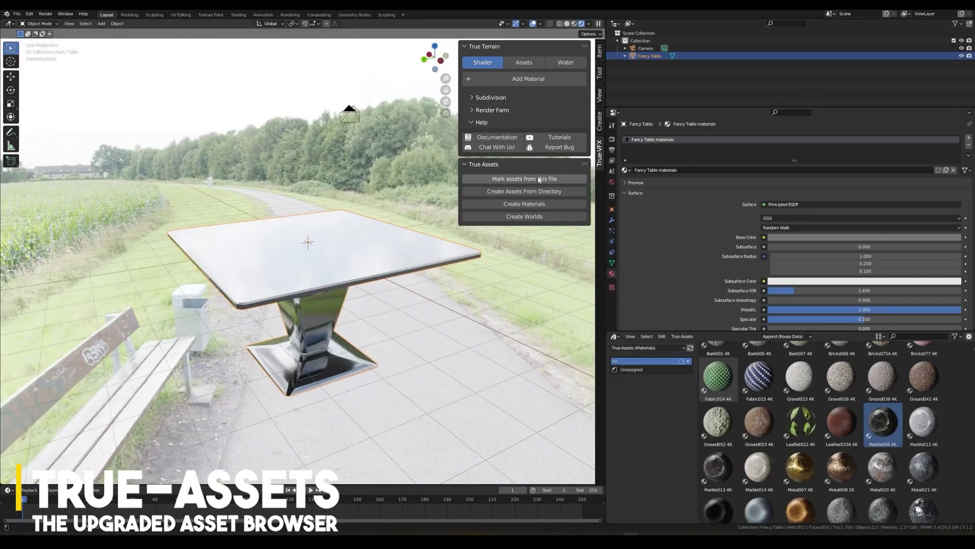
pyautogui.click(539, 180)
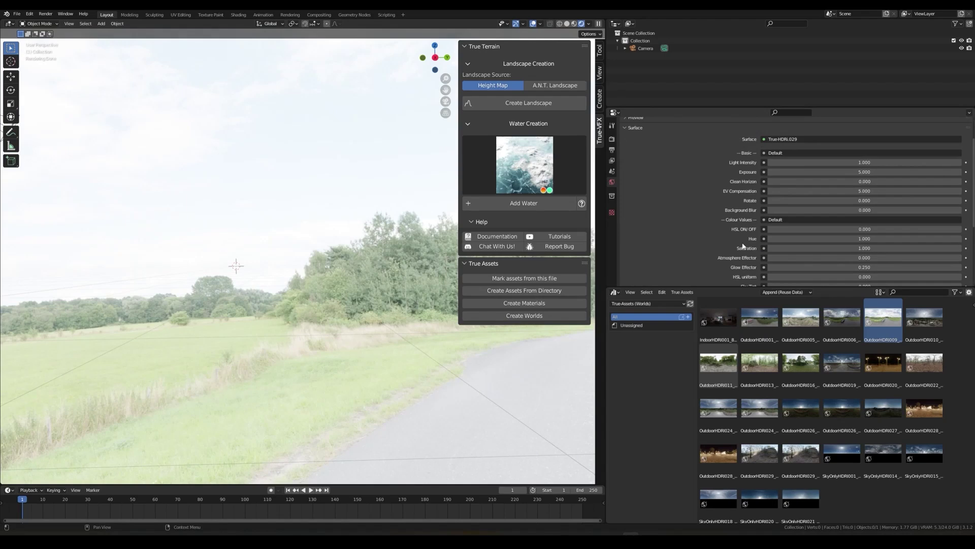
pyautogui.click(524, 316)
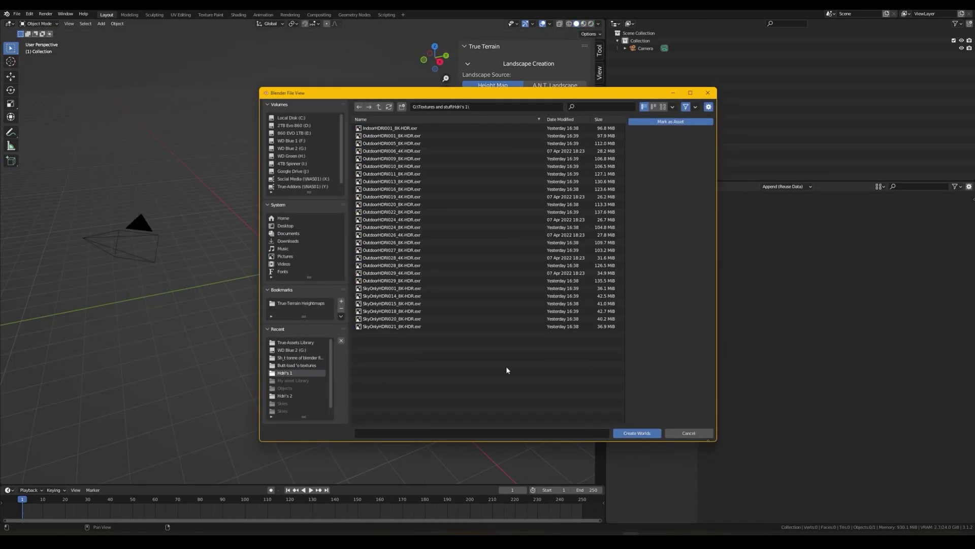
# Select a block of outdoor HDR files and create worlds from them
pyautogui.press('a')
pyautogui.press('a')
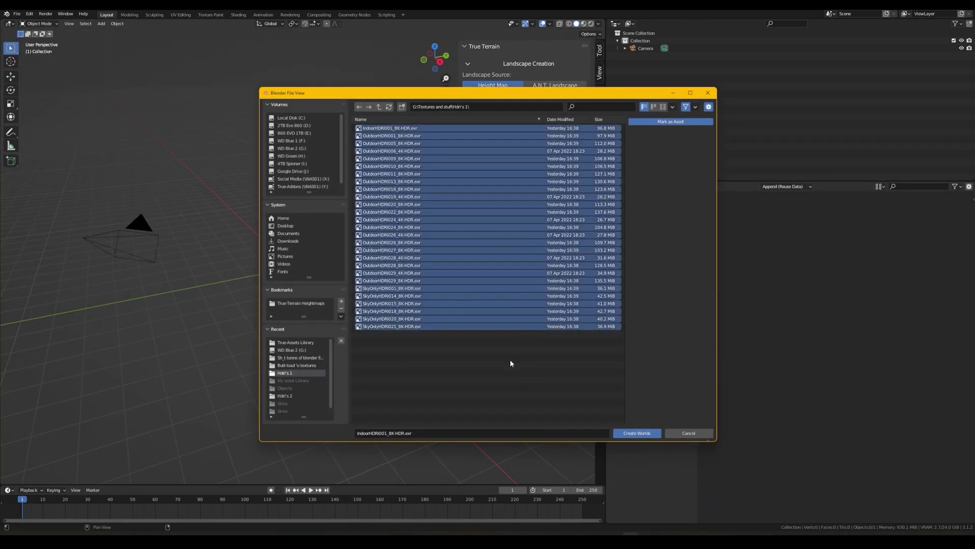
pyautogui.hotkey('alt', 'a')
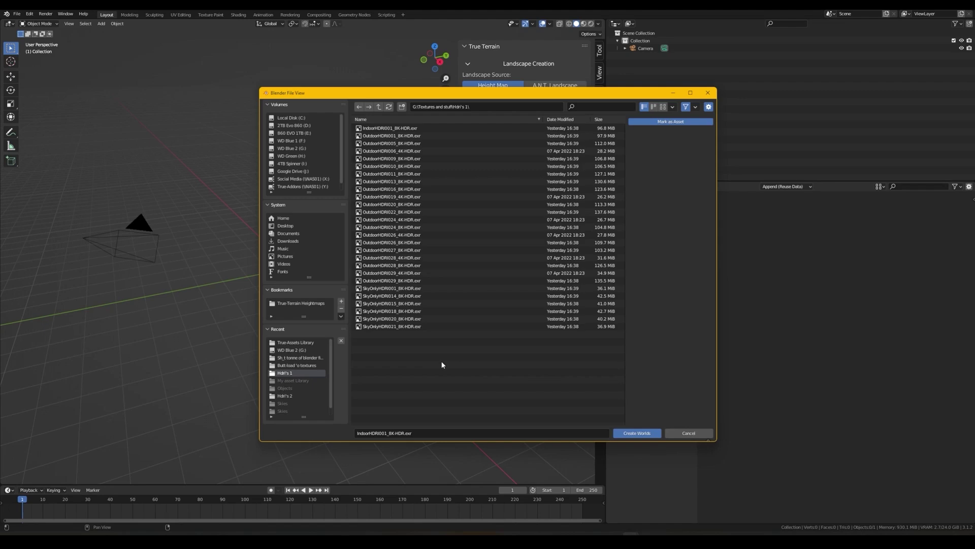
pyautogui.moveTo(442, 364); pyautogui.dragTo(475, 175)
pyautogui.click(646, 435)
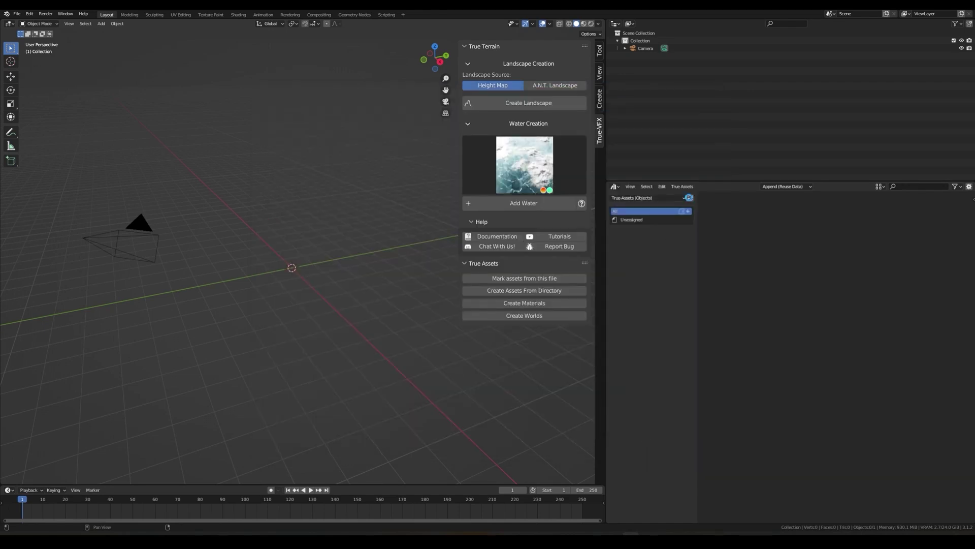
# Show World properties in a new area and apply OutdoorHDRI009 as the world sky
pyautogui.click(613, 113)
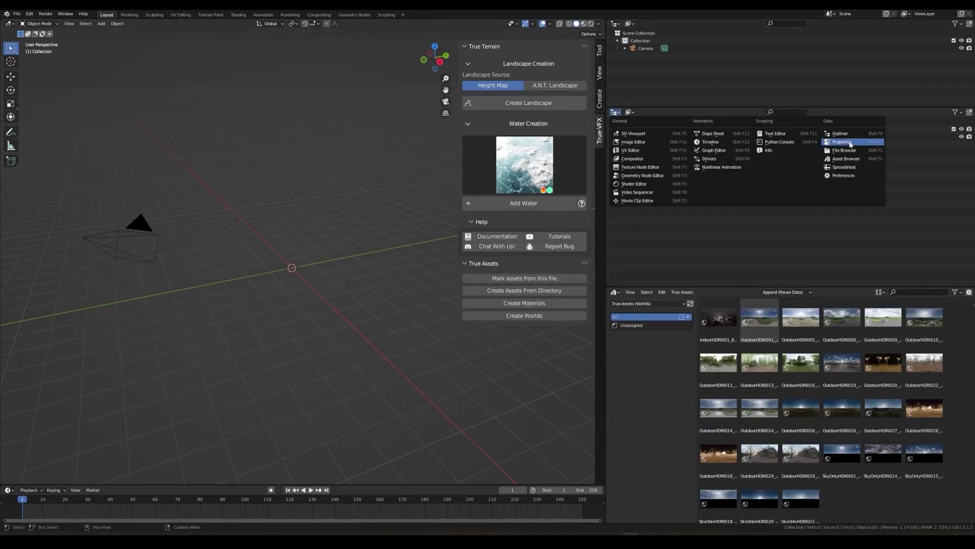
pyautogui.click(860, 135)
pyautogui.moveTo(307, 227); pyautogui.dragTo(416, 238, button='middle')
pyautogui.click(635, 161)
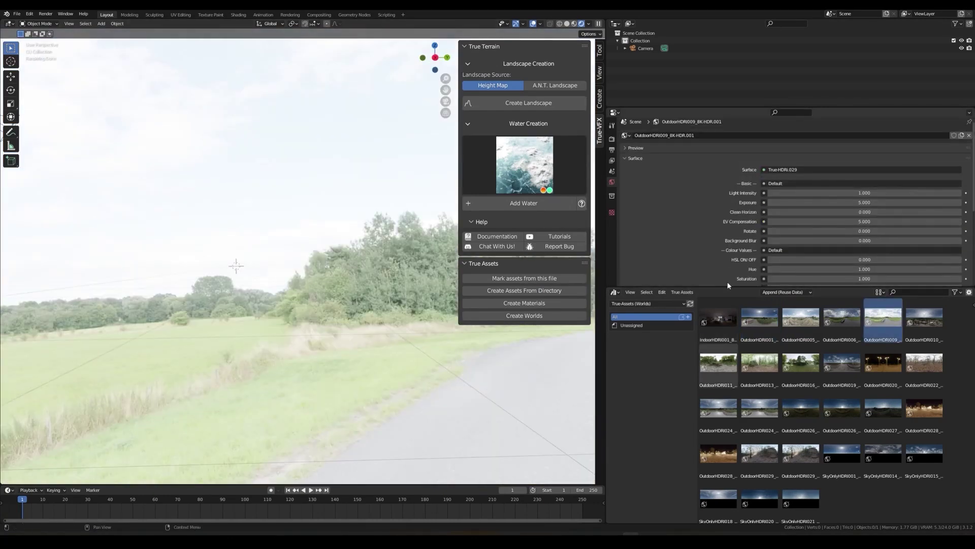
# Create materials from the Butt-load 'o textures folder
pyautogui.click(537, 305)
pyautogui.doubleClick(461, 259)
pyautogui.doubleClick(461, 130)
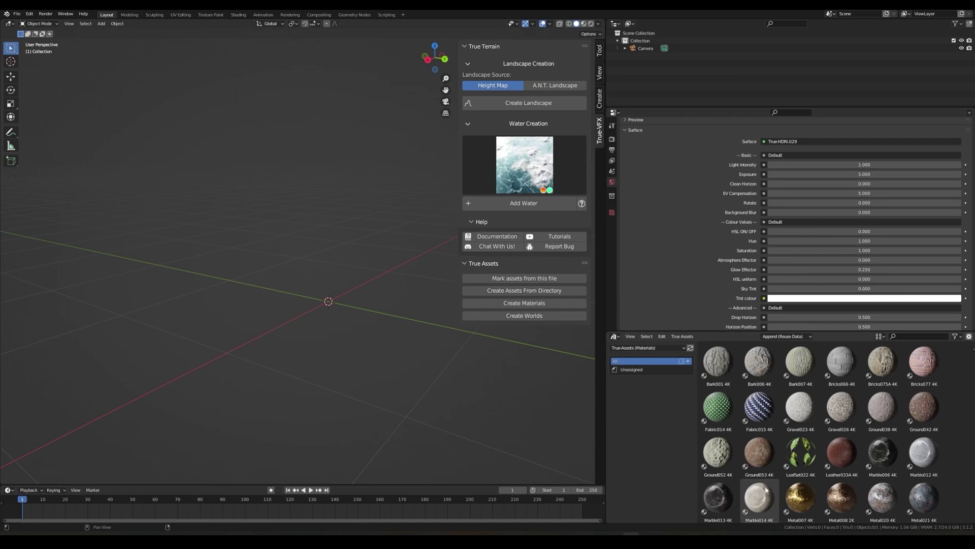
pyautogui.hotkey('shift', 'a')
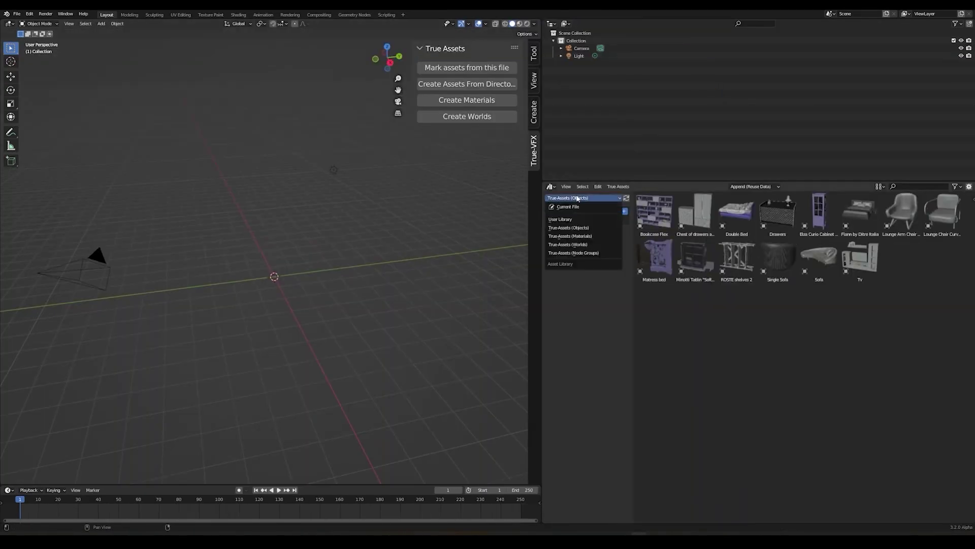
# Create worlds from the HDR files in the True-Assets (Worlds) library and refresh it
pyautogui.click(582, 245)
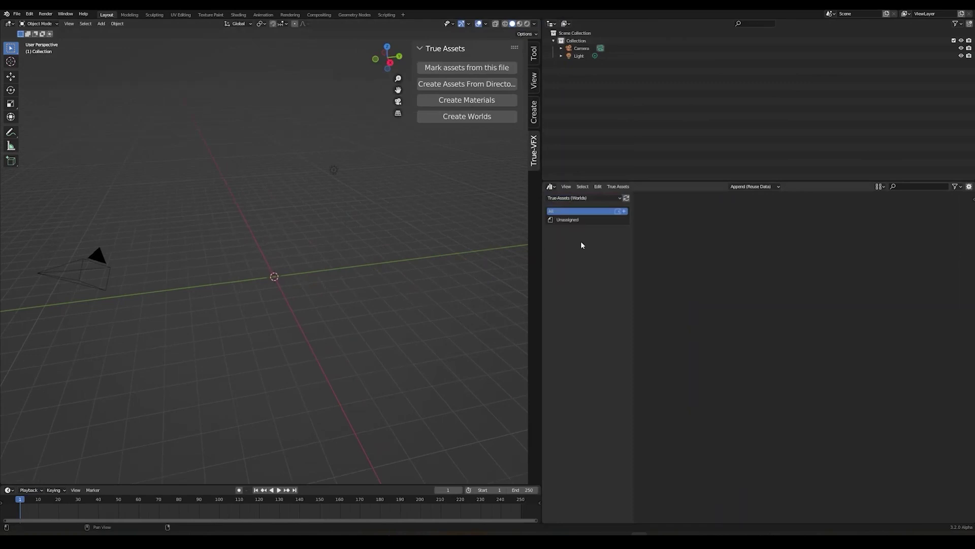
pyautogui.click(492, 117)
pyautogui.scroll(-2, 483, 249)
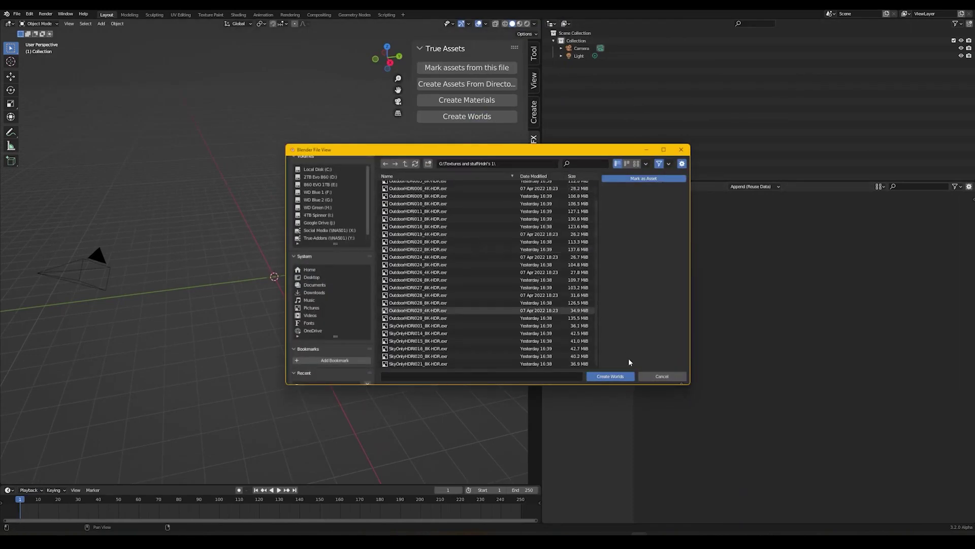
pyautogui.click(621, 376)
pyautogui.click(626, 197)
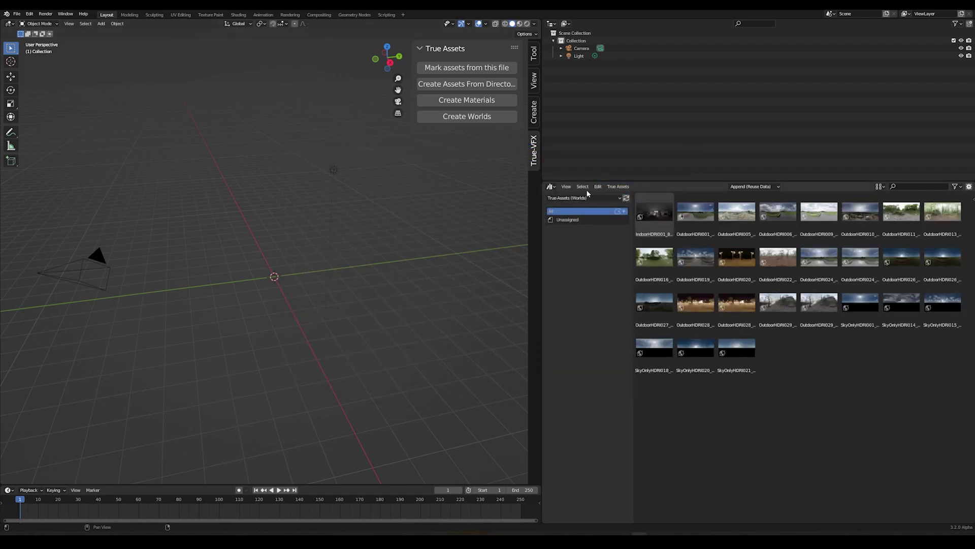
# Create materials from the Bark001_4K-PNG to Marble013_4K-PNG folders, then return to the worlds library
pyautogui.click(587, 238)
pyautogui.click(467, 100)
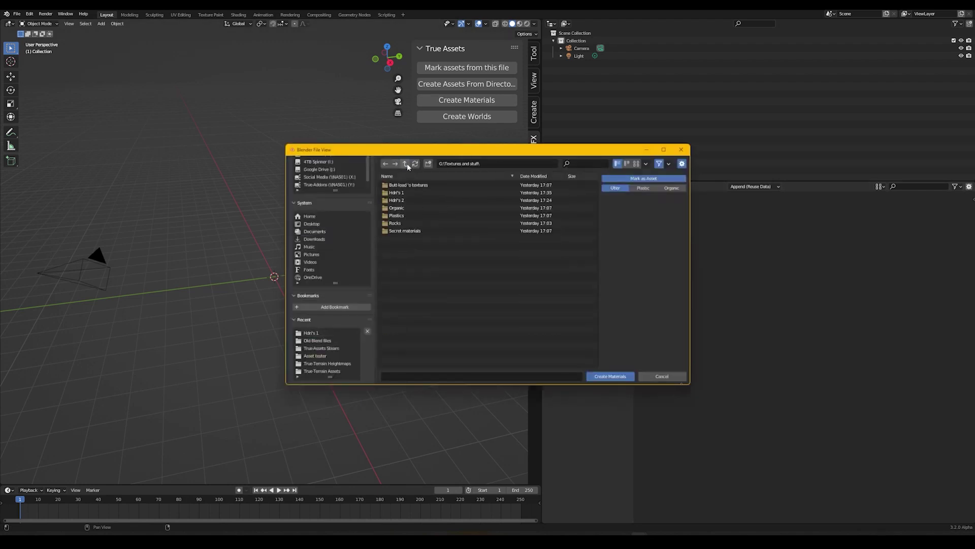
pyautogui.moveTo(415, 186); pyautogui.dragTo(441, 325)
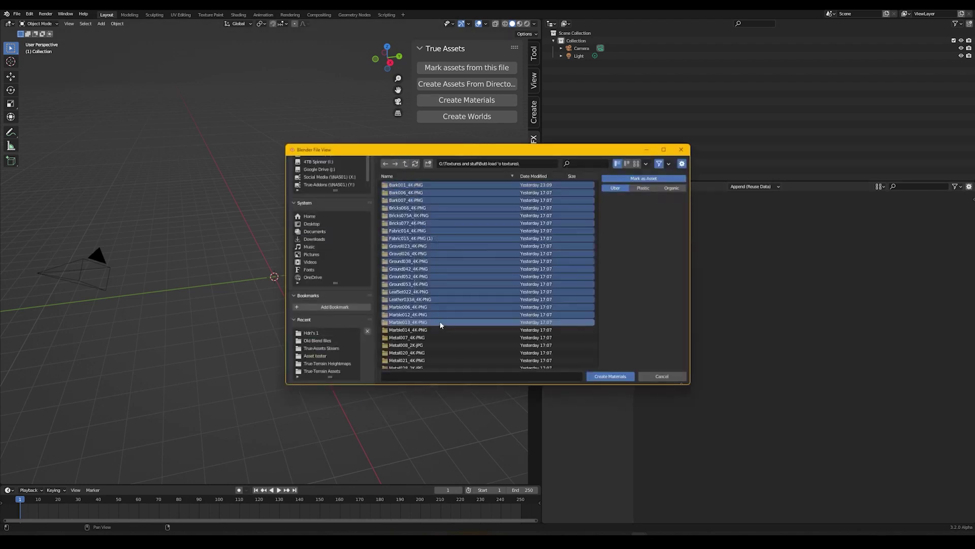
pyautogui.click(610, 375)
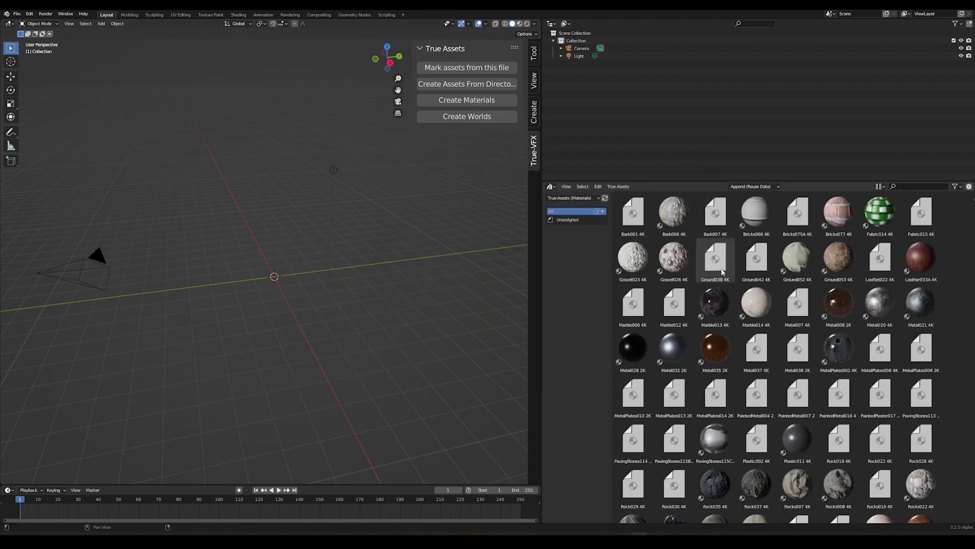
pyautogui.click(583, 246)
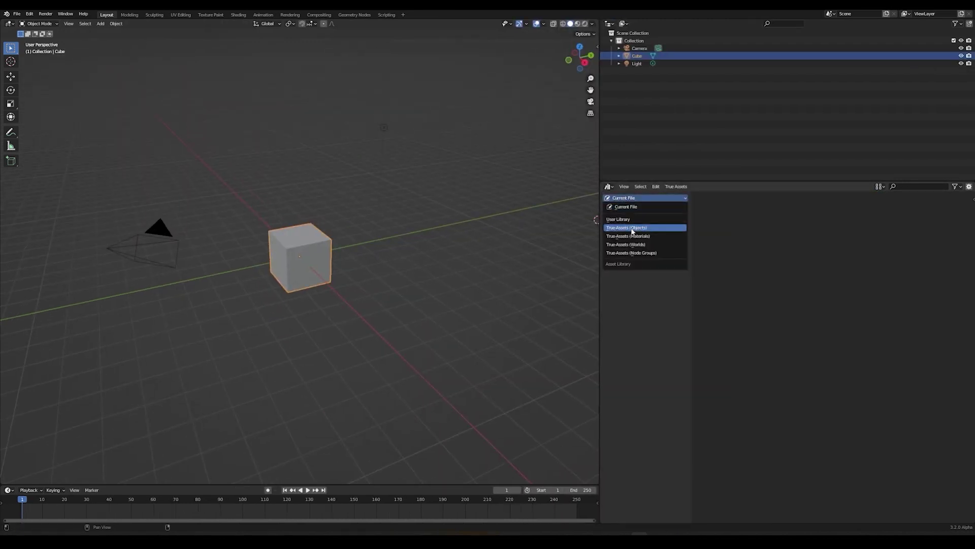
# Browse the objects, materials and worlds asset libraries
pyautogui.click(632, 228)
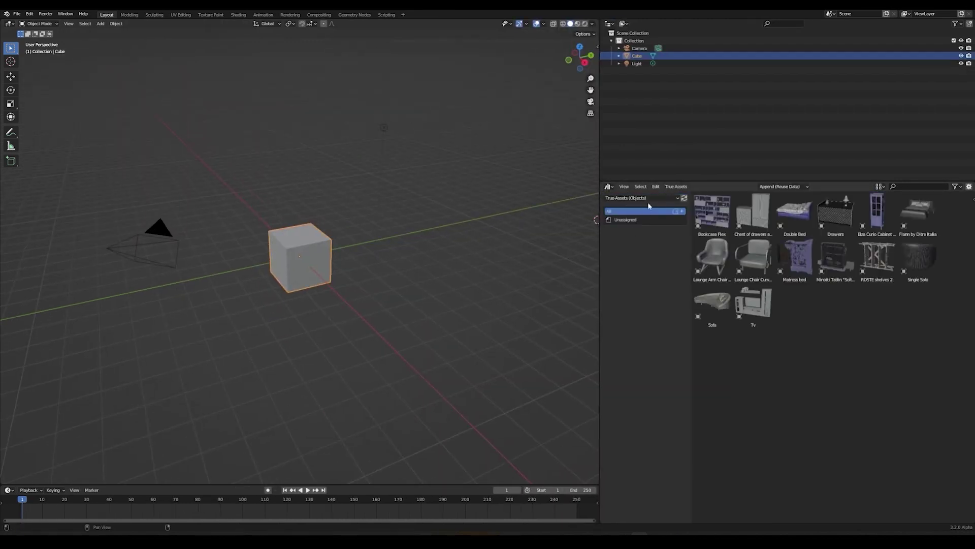
pyautogui.click(646, 198)
pyautogui.click(645, 235)
pyautogui.click(647, 199)
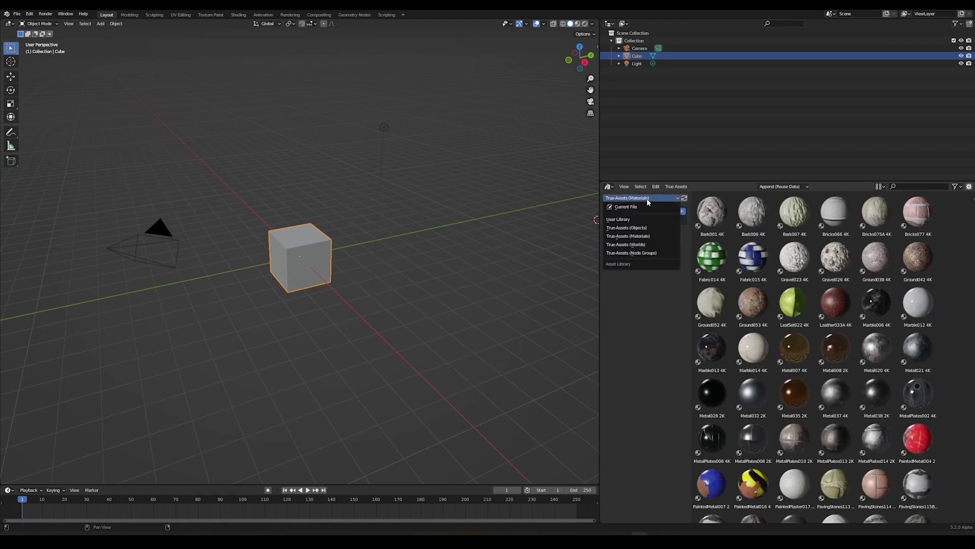
pyautogui.click(648, 244)
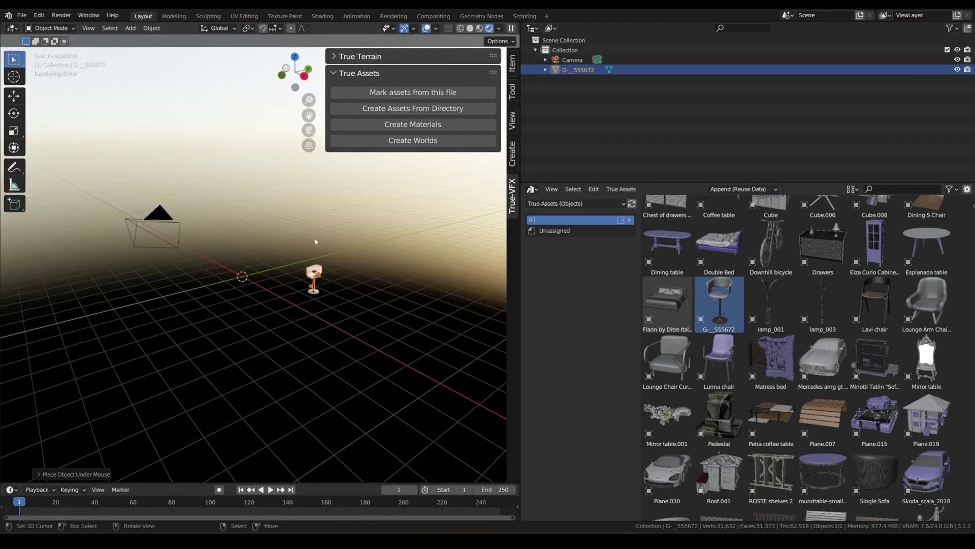
# Frame the placed bar stool and orbit to face it from the front
pyautogui.press('KP_Decimal')
pyautogui.moveTo(264, 223); pyautogui.dragTo(366, 242, button='middle')
pyautogui.scroll(-3, 322, 285)
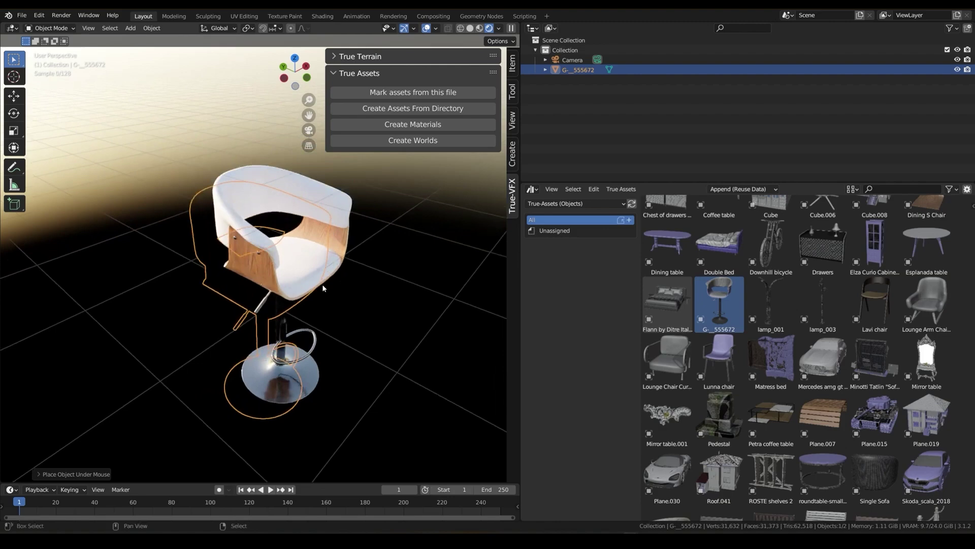
pyautogui.moveTo(322, 284); pyautogui.dragTo(272, 271, button='middle')
# Switch the asset browser to True-Assets (Materials) and view the stool's wooden back
pyautogui.click(562, 204)
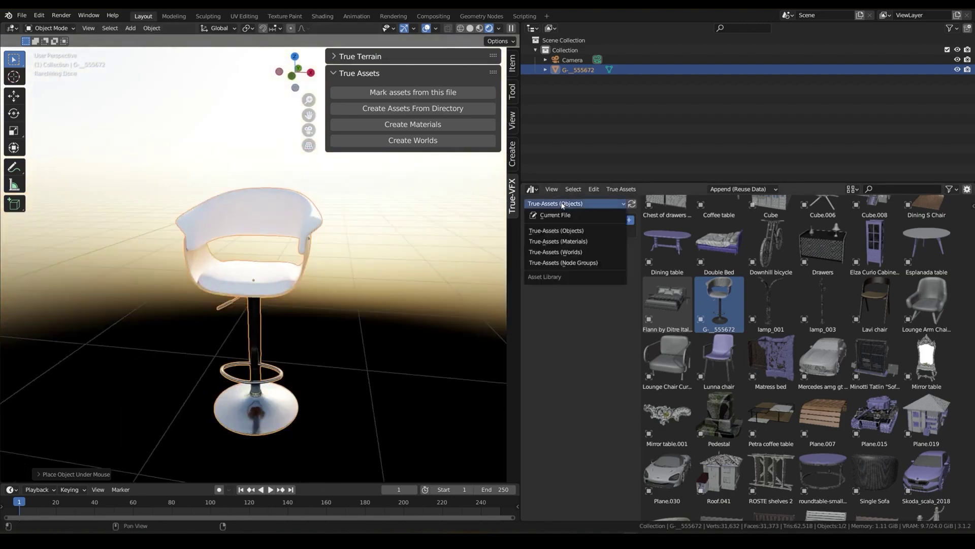
pyautogui.click(582, 242)
pyautogui.scroll(5, 787, 310)
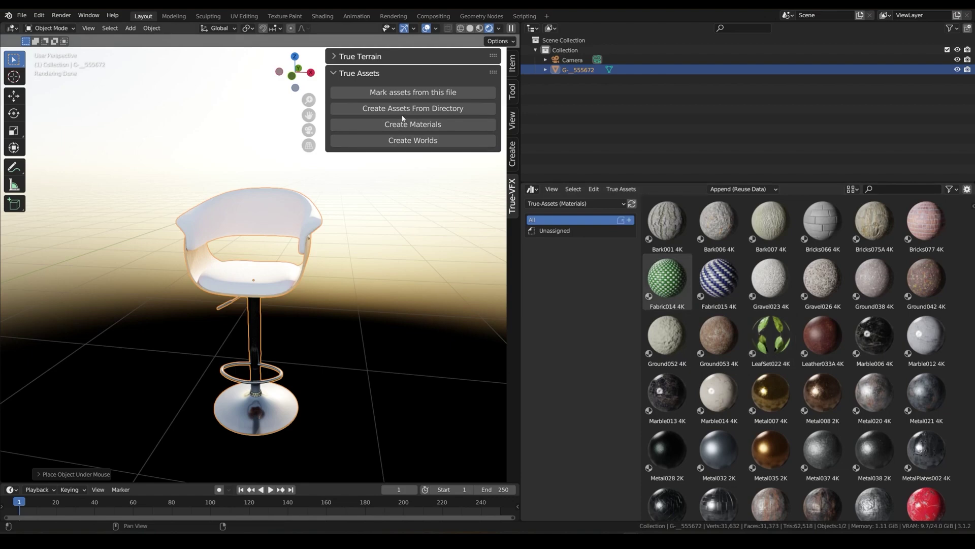
pyautogui.moveTo(382, 287); pyautogui.dragTo(318, 281, button='middle')
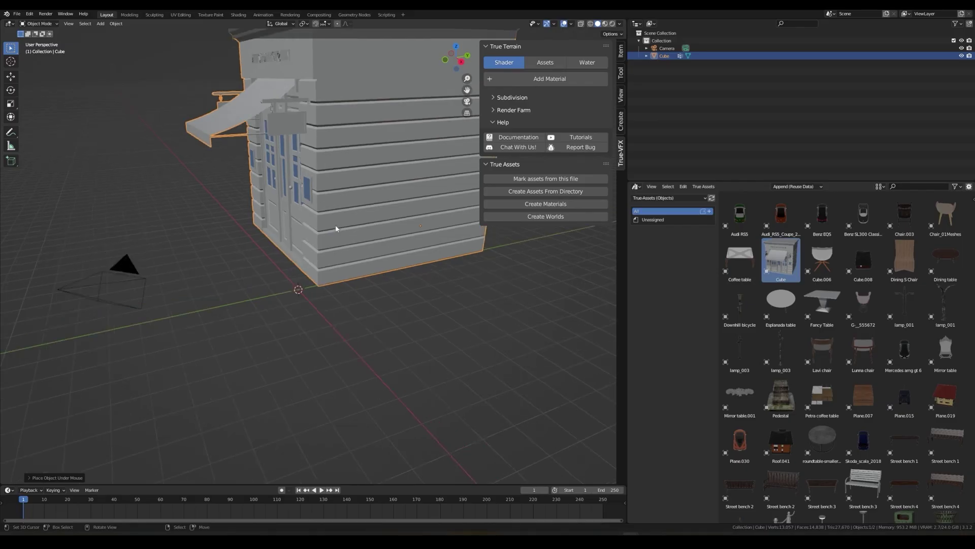
pyautogui.scroll(-3, 337, 229)
# View the storefront house in Rendered shading and apply Shade Smooth to it
pyautogui.press('z')
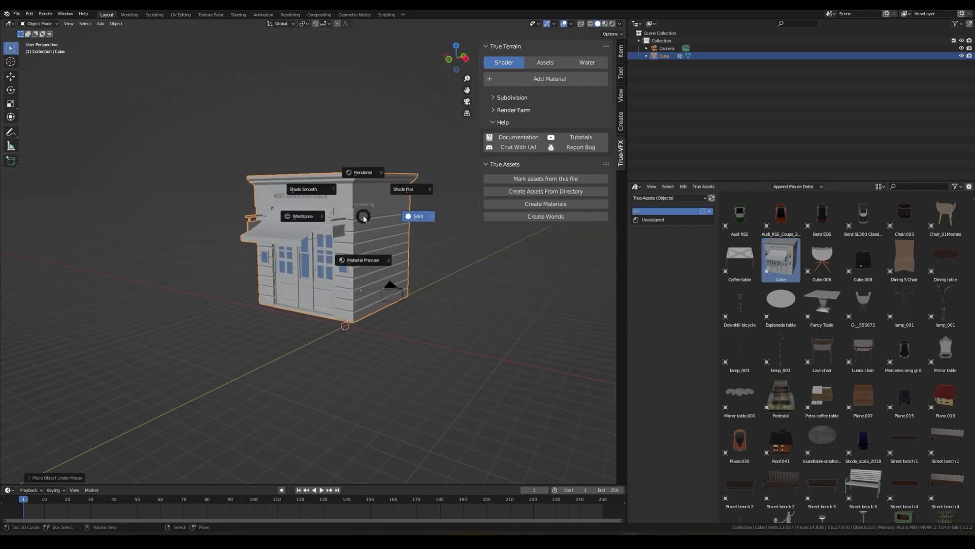
pyautogui.click(358, 186)
pyautogui.scroll(5, 389, 217)
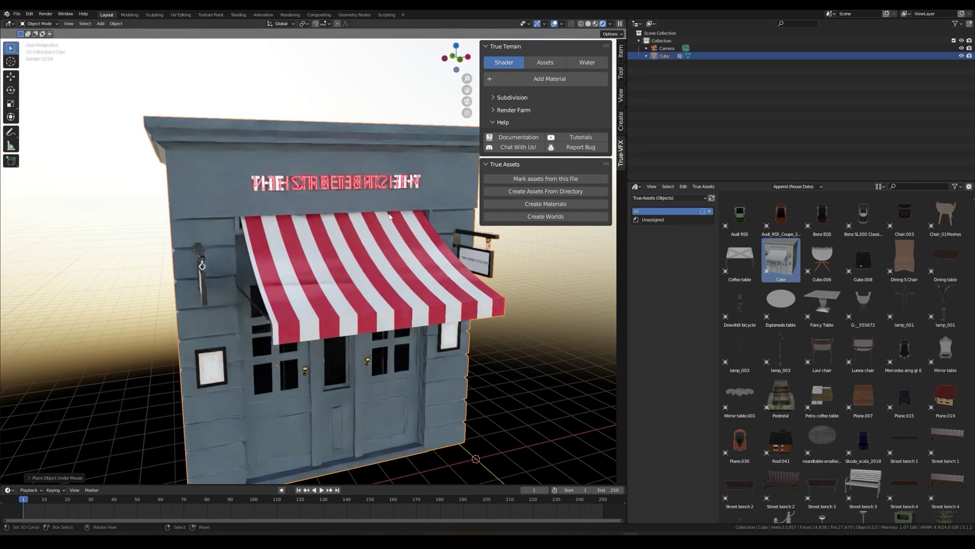
pyautogui.scroll(-3, 389, 217)
pyautogui.moveTo(390, 218); pyautogui.dragTo(311, 233, button='middle')
pyautogui.rightClick(402, 239)
pyautogui.click(369, 237)
pyautogui.scroll(-2, 402, 239)
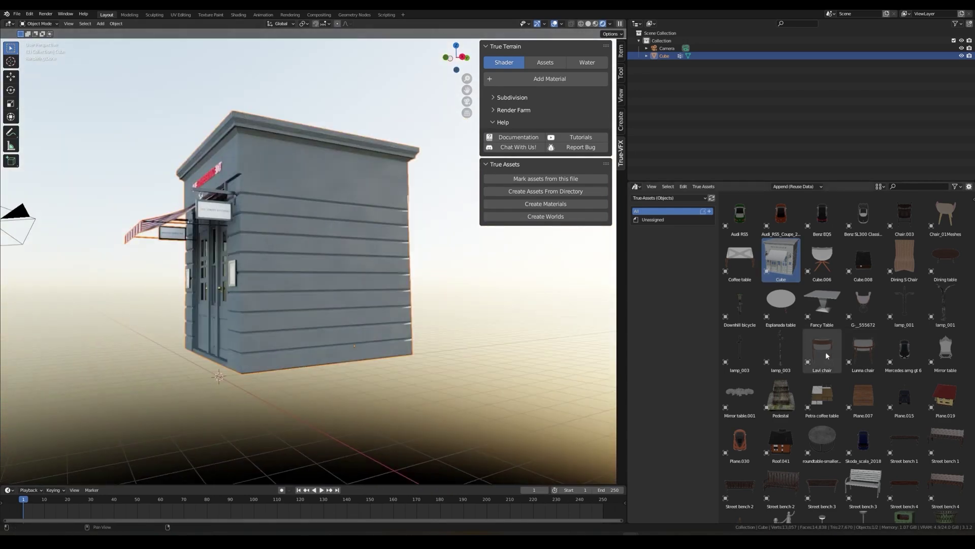
# Place the Lavi chair from the objects library, then frame and orbit around it
pyautogui.moveTo(827, 356); pyautogui.dragTo(540, 322)
pyautogui.press('KP_Decimal')
pyautogui.moveTo(541, 322); pyautogui.dragTo(344, 289, button='middle')
pyautogui.scroll(-8, 428, 279)
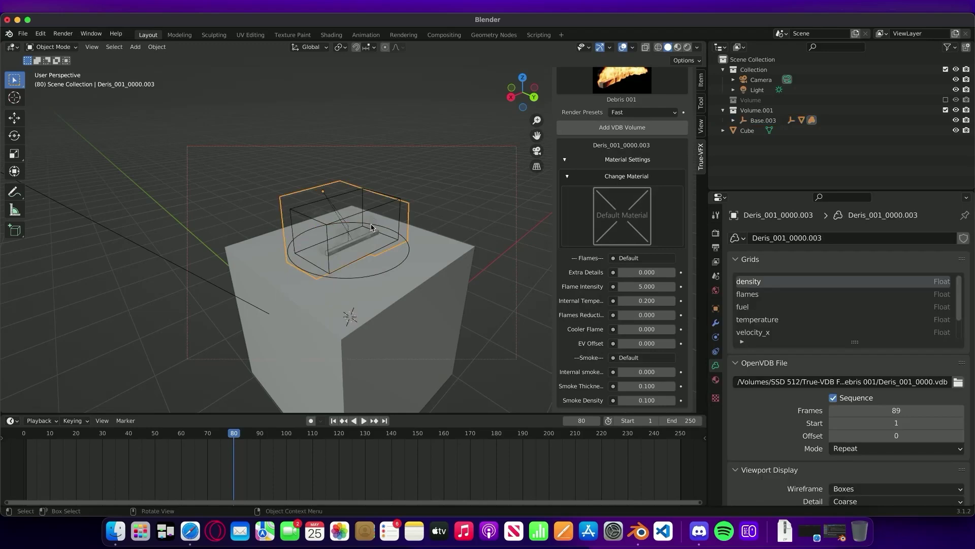
# Select the Base.003 cube under the fire volume and move the view closer
pyautogui.click(434, 251)
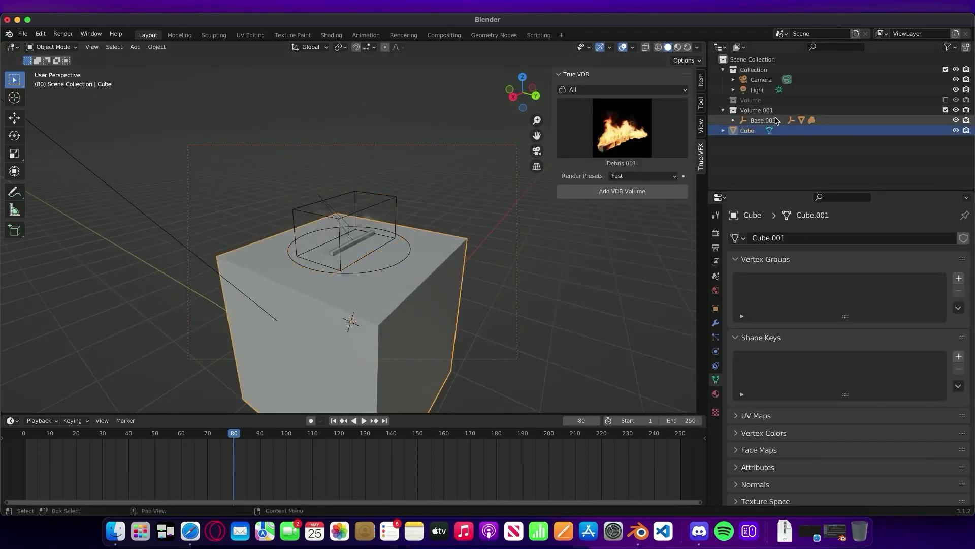
pyautogui.click(763, 120)
pyautogui.scroll(-3, 622, 305)
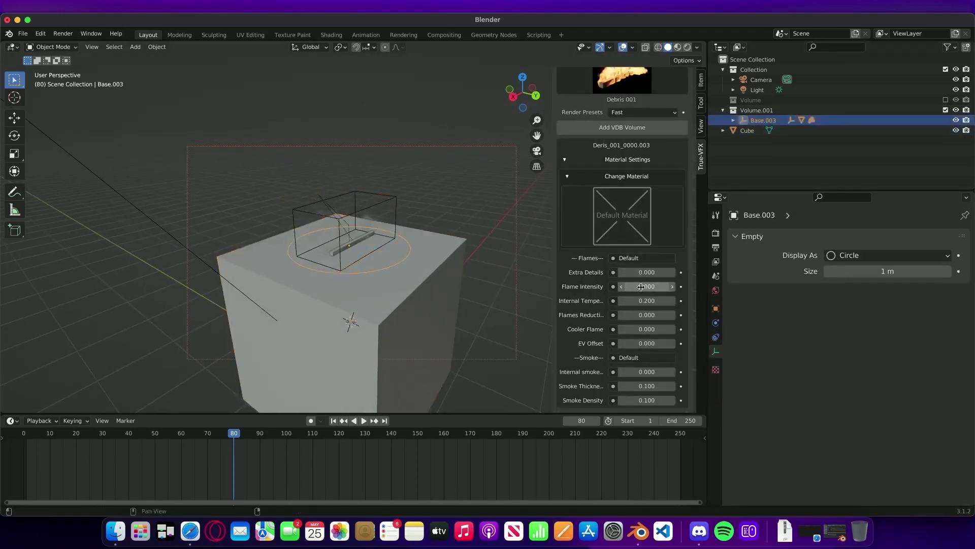
pyautogui.scroll(2, 622, 304)
pyautogui.click(423, 243)
pyautogui.moveTo(423, 244); pyautogui.dragTo(642, 163, button='middle')
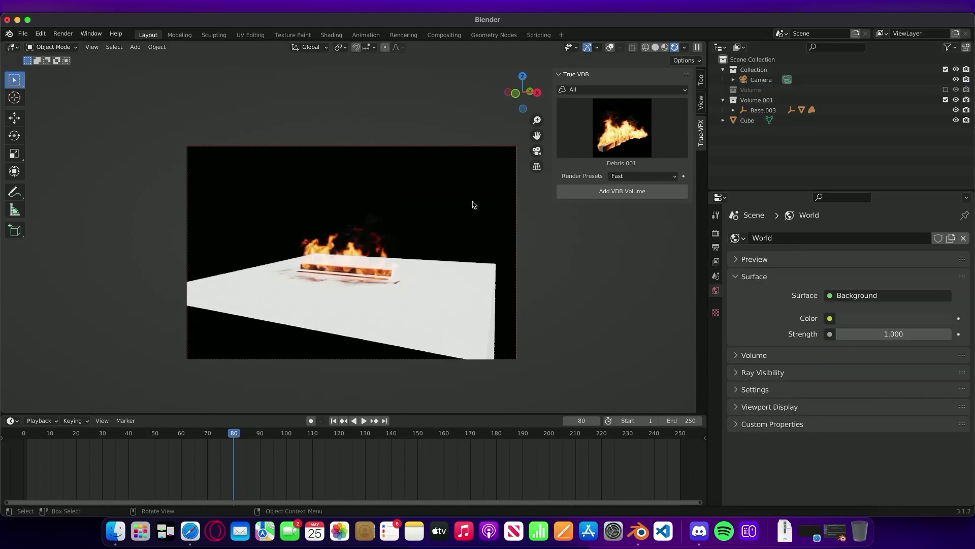
# Raise the True VDB Render Preset in Color Management from Fast to High quality
pyautogui.click(716, 233)
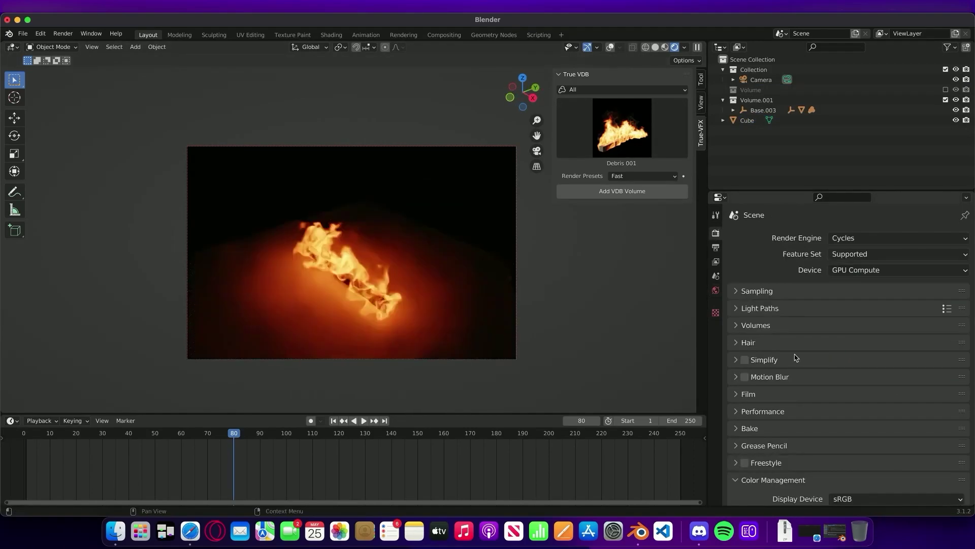
pyautogui.scroll(-10, 888, 449)
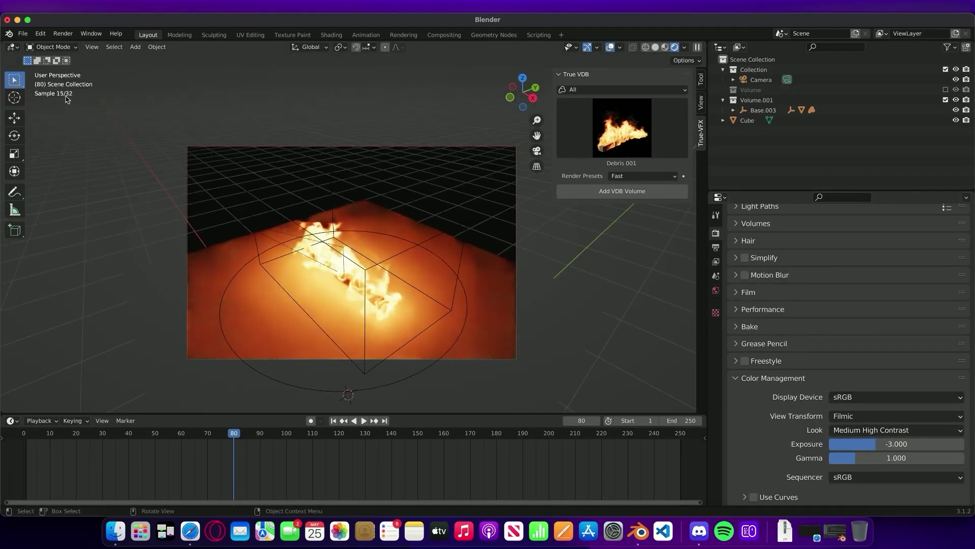
pyautogui.click(628, 200)
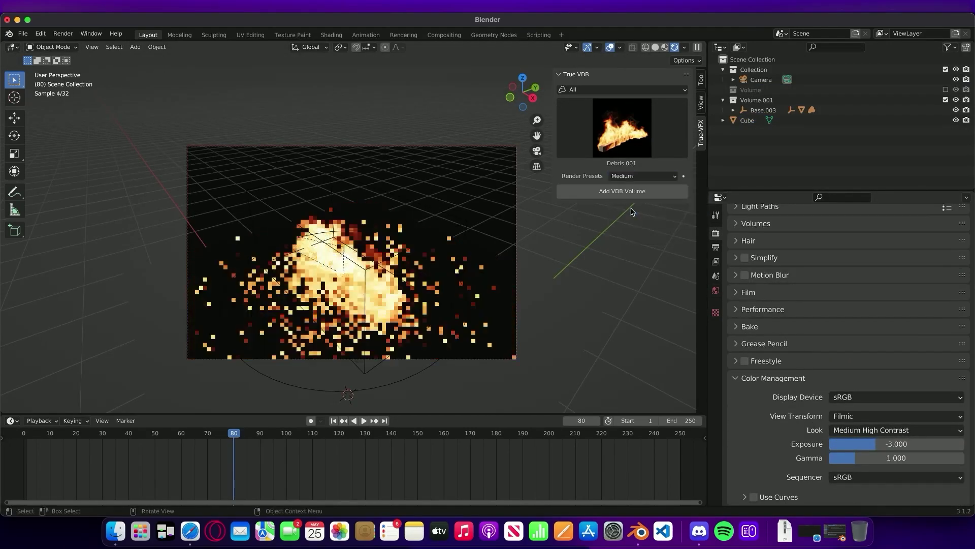
pyautogui.click(643, 176)
pyautogui.click(623, 221)
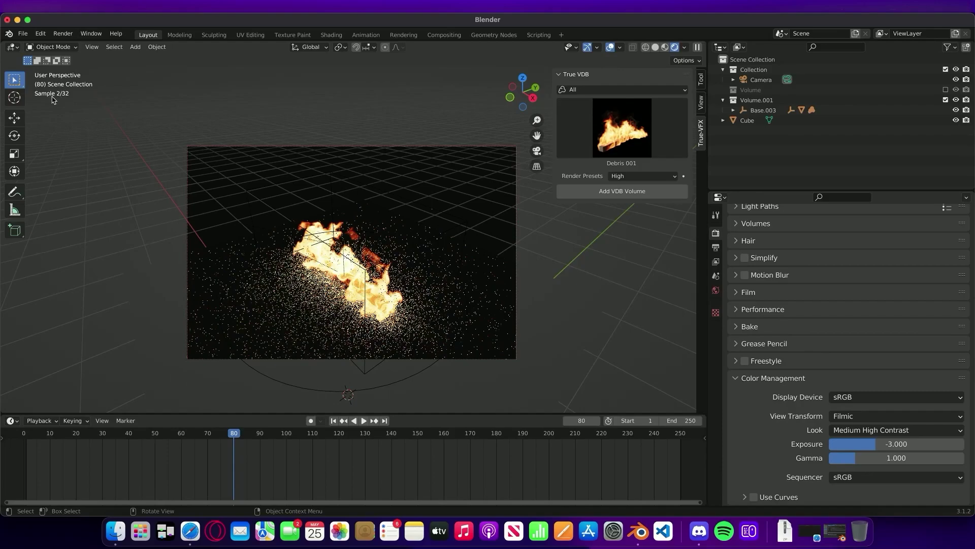
pyautogui.click(643, 176)
pyautogui.click(628, 199)
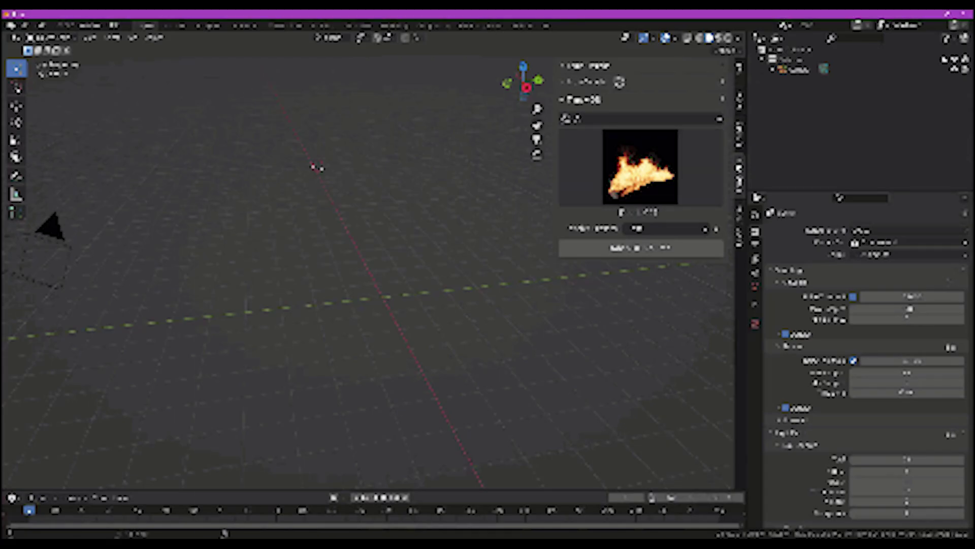
# Browse the True VDB explosion presets, then switch the library to the Fire category and view its thumbnails
pyautogui.click(640, 168)
pyautogui.scroll(-5, 447, 480)
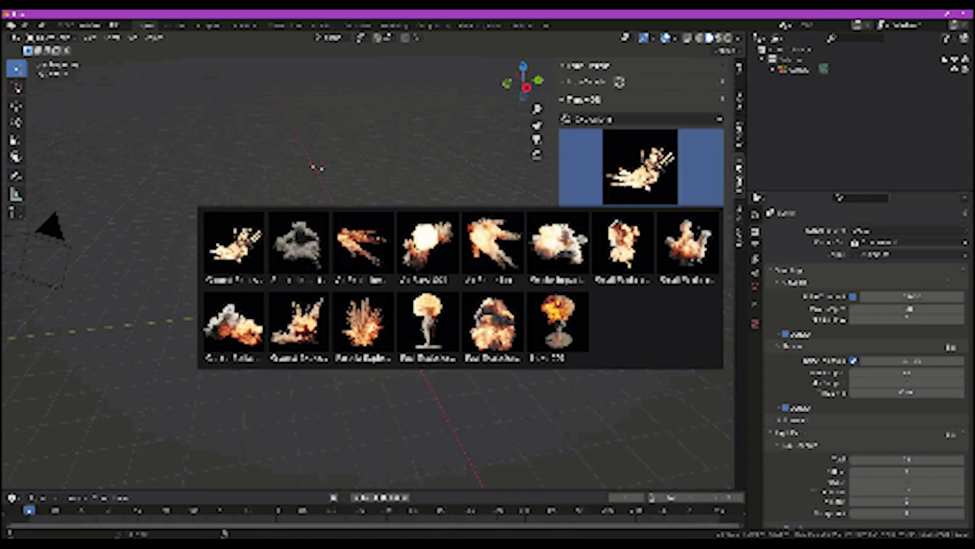
pyautogui.click(315, 167)
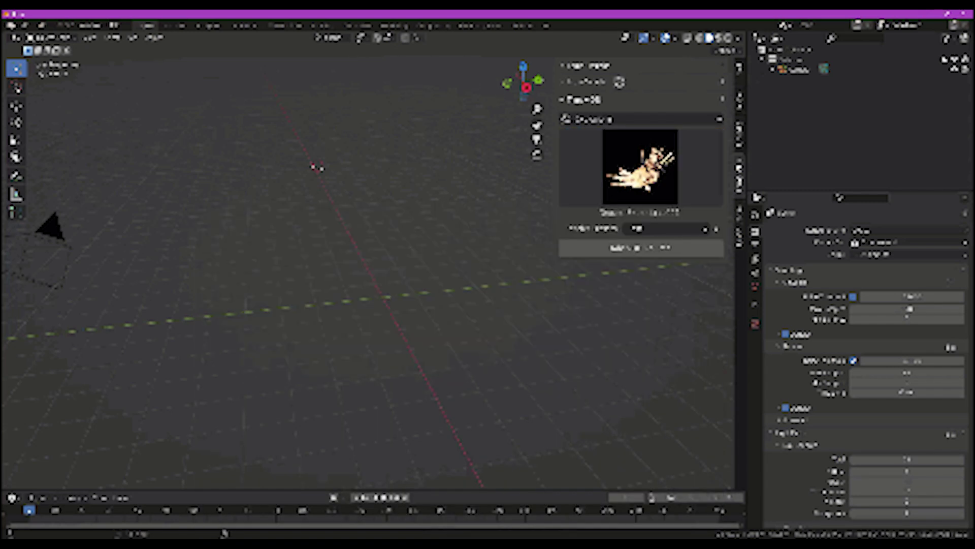
pyautogui.click(640, 119)
pyautogui.click(631, 203)
pyautogui.click(640, 166)
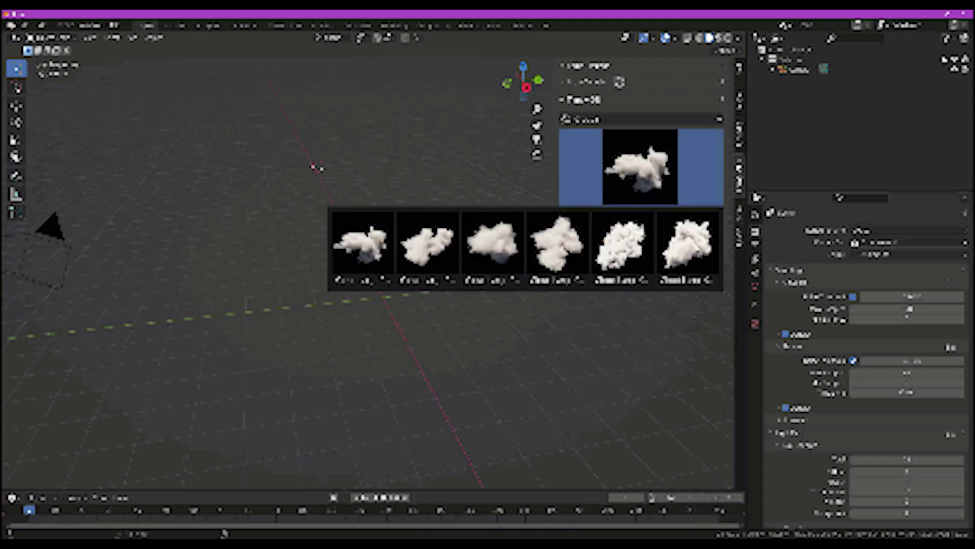
# Switch the VDB library to the Smoke category and pick the smoke column preset
pyautogui.click(316, 167)
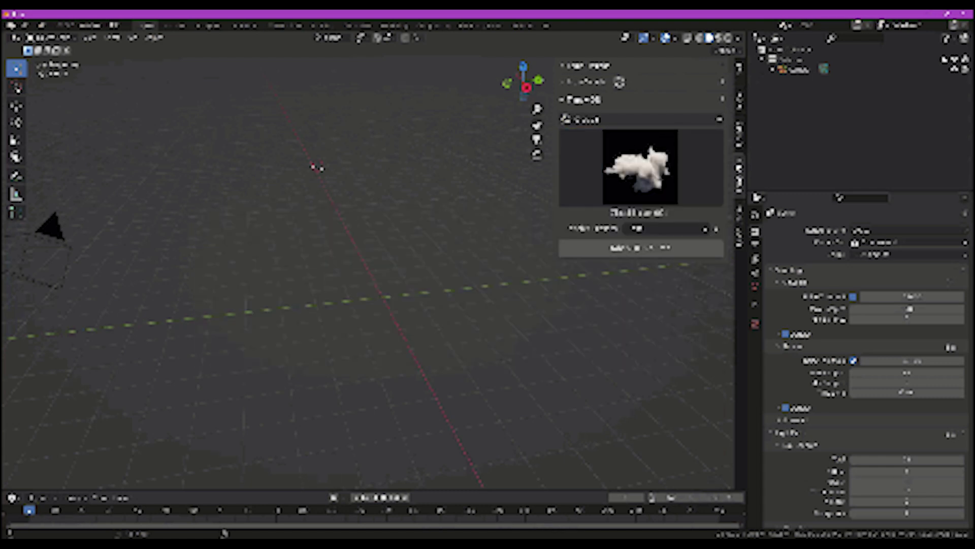
pyautogui.click(639, 119)
pyautogui.click(590, 189)
pyautogui.click(640, 167)
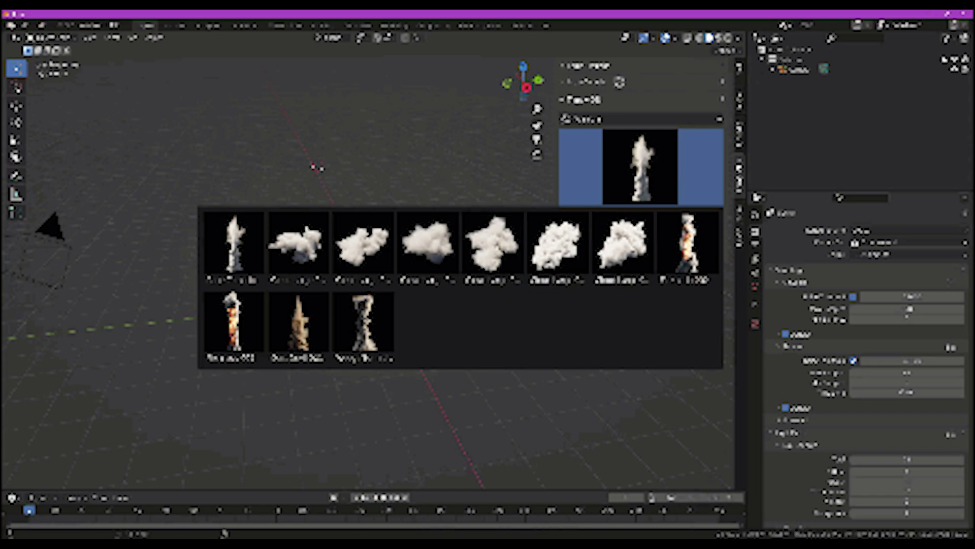
pyautogui.click(365, 355)
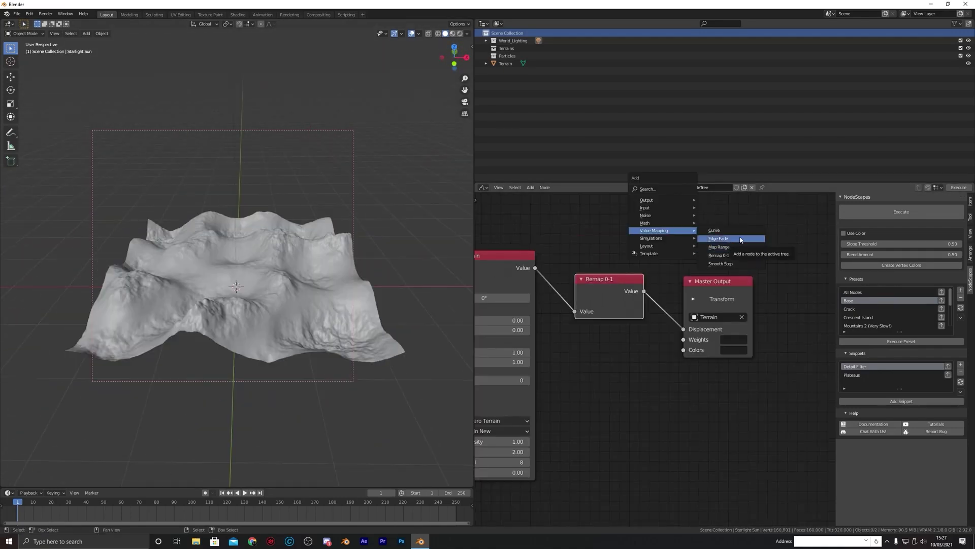
# Insert Edge Fade and Hydraulic Erosion nodes before Master Output, with 1000000 particles and max lifetime 1
pyautogui.click(741, 239)
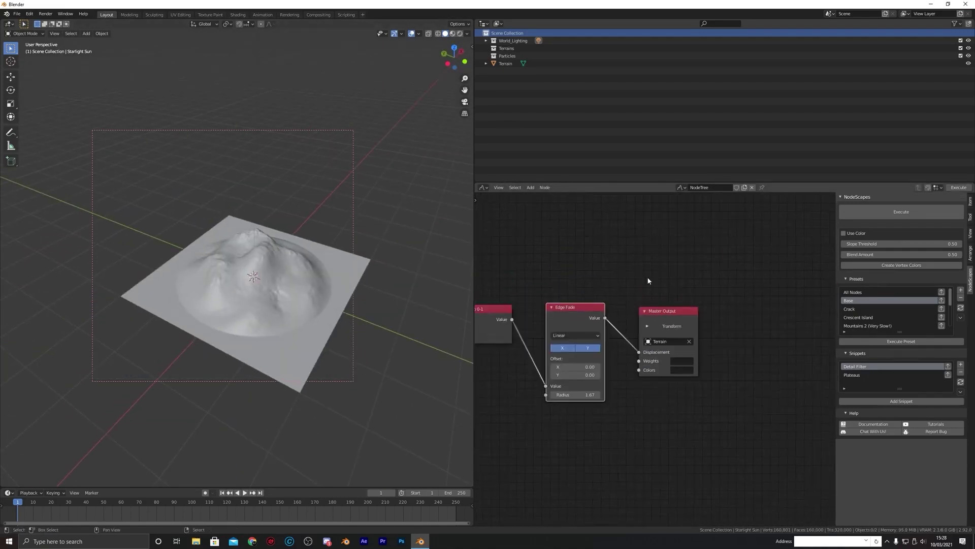
pyautogui.click(686, 296)
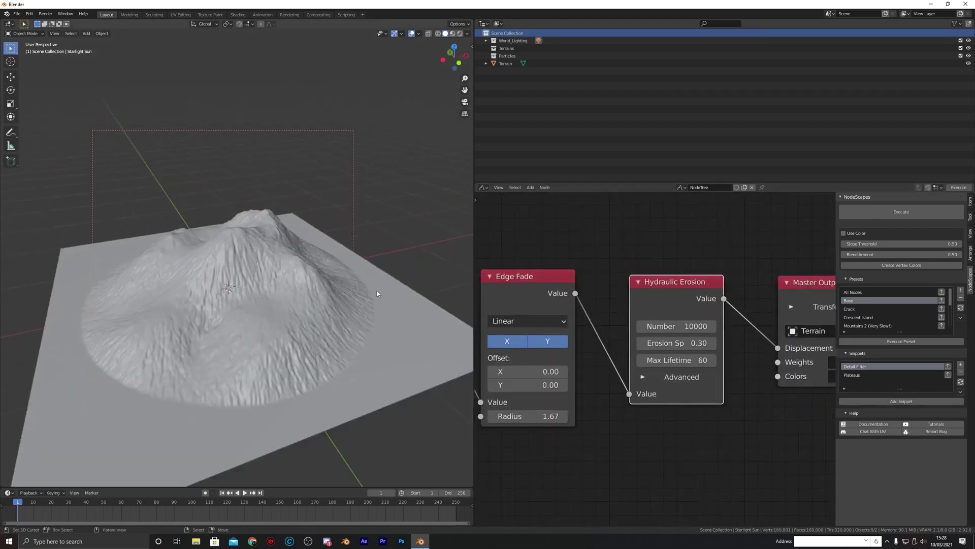
pyautogui.click(679, 344)
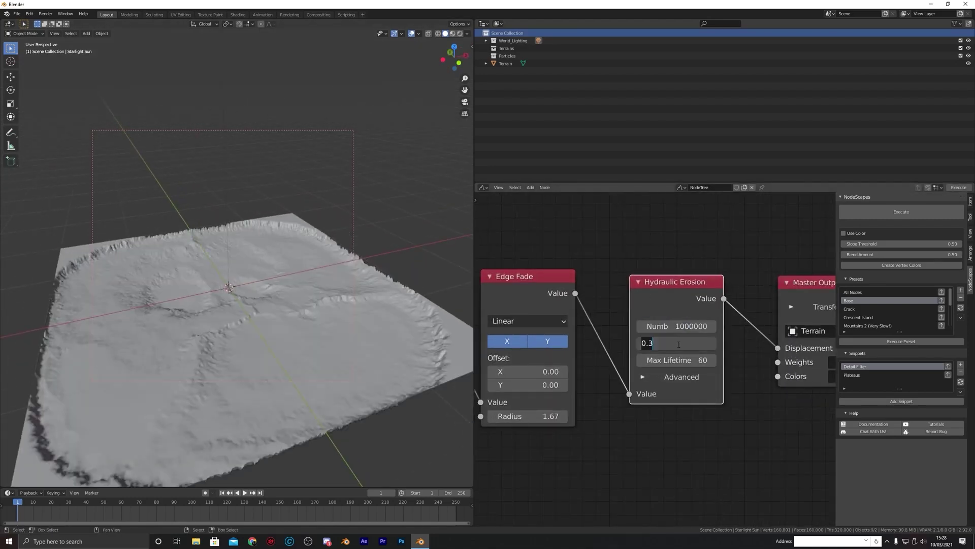
pyautogui.click(671, 360)
pyautogui.write('12')
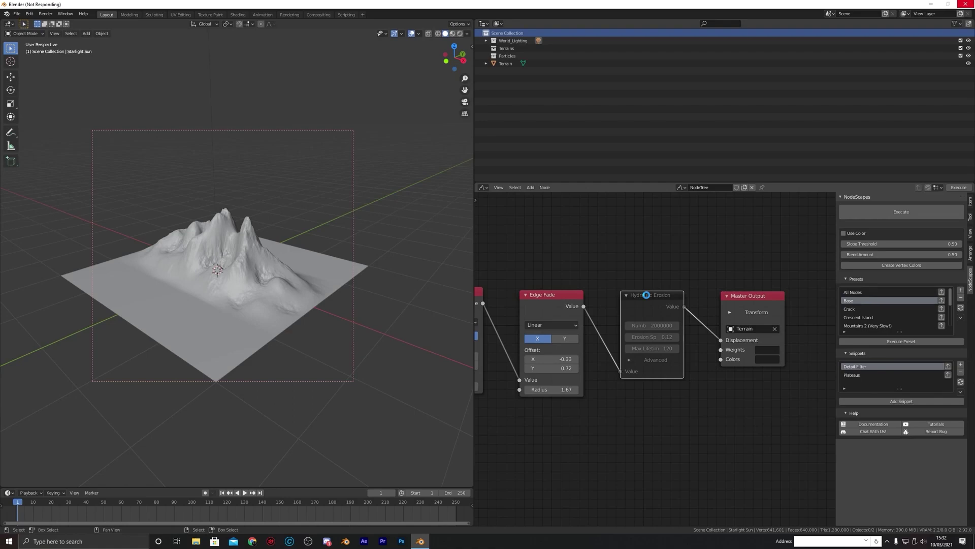
# Set a new erosion Noise Scale and inspect the eroded mountains from several angles
pyautogui.moveTo(365, 252); pyautogui.dragTo(205, 244, button='middle')
pyautogui.scroll(4, 227, 263)
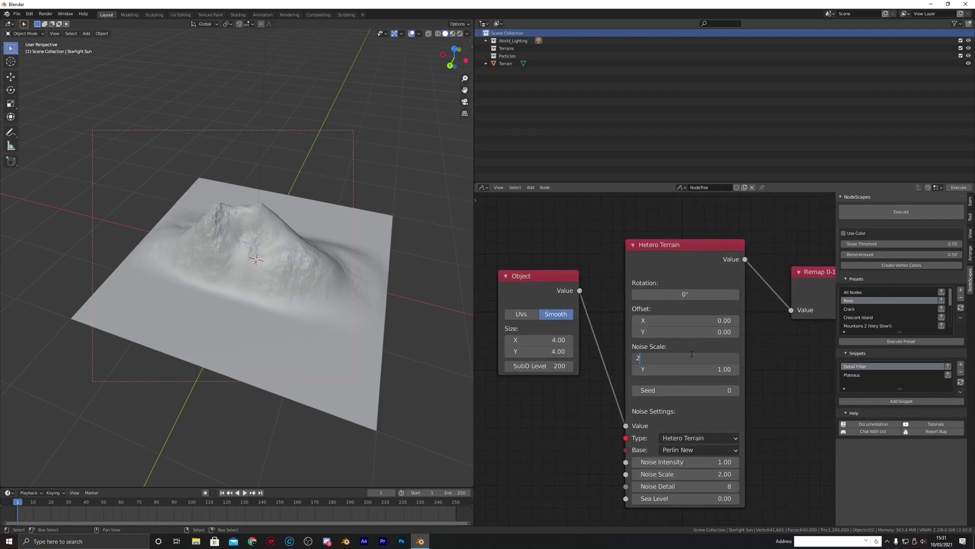
pyautogui.press('Return')
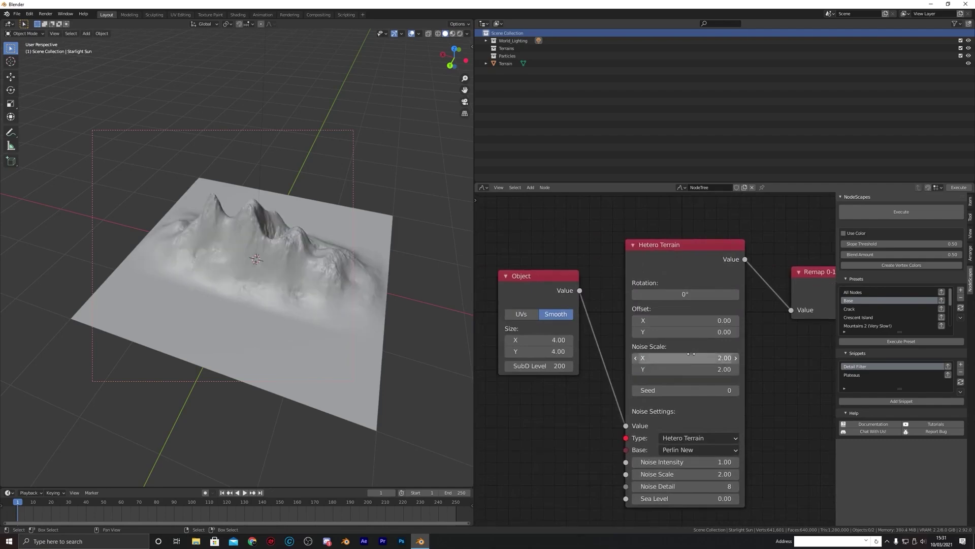
pyautogui.moveTo(305, 254); pyautogui.dragTo(244, 264, button='middle')
pyautogui.moveTo(803, 285); pyautogui.dragTo(646, 294, button='middle')
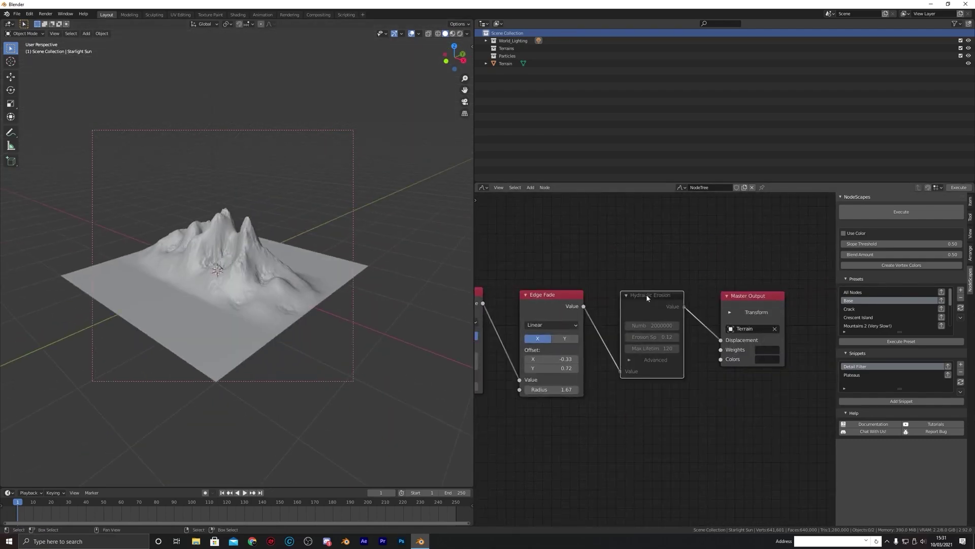
pyautogui.moveTo(284, 239); pyautogui.dragTo(255, 255, button='middle')
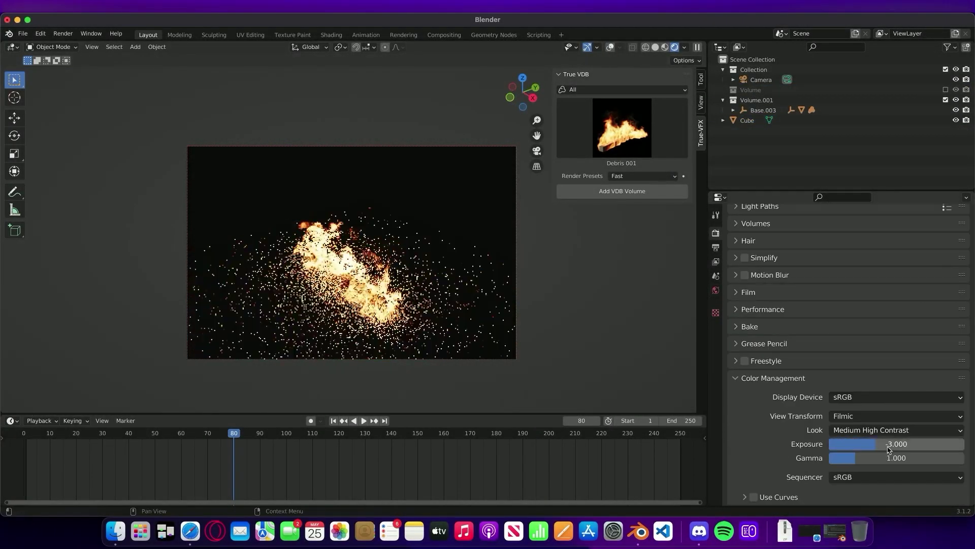
# Switch the viewport to Rendered shading and set the True-Sky Fog Density to 11.1
pyautogui.press('z')
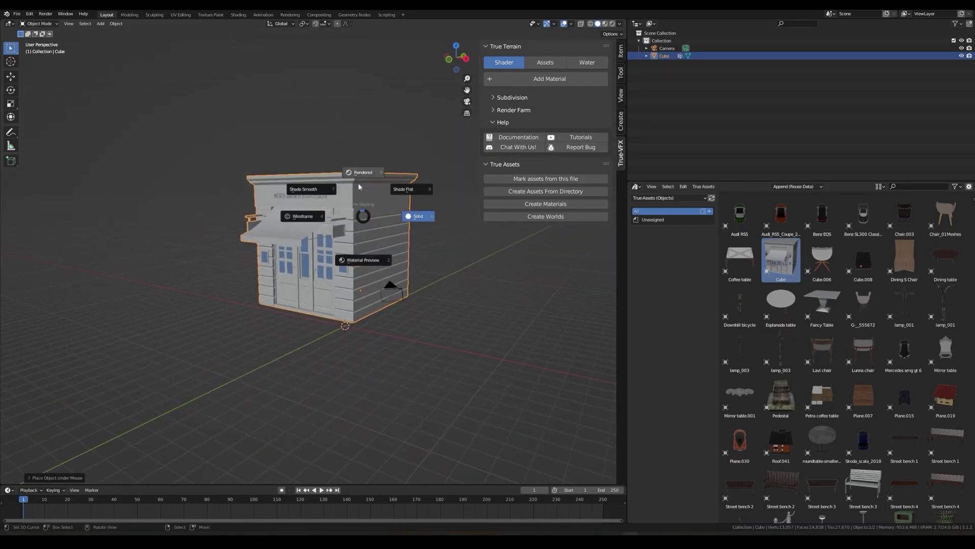
pyautogui.click(371, 204)
pyautogui.scroll(5, 372, 204)
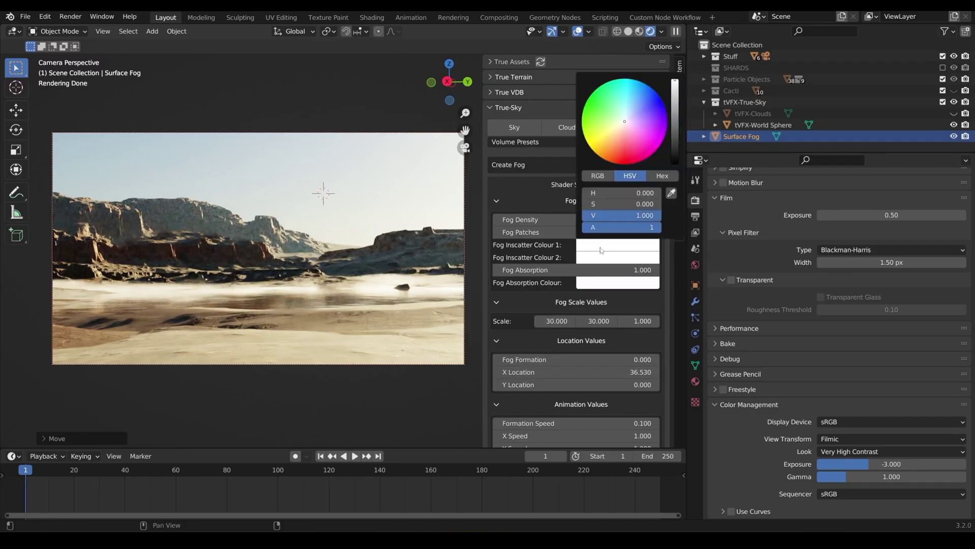
pyautogui.doubleClick(603, 217)
pyautogui.write('2')
pyautogui.press('Return')
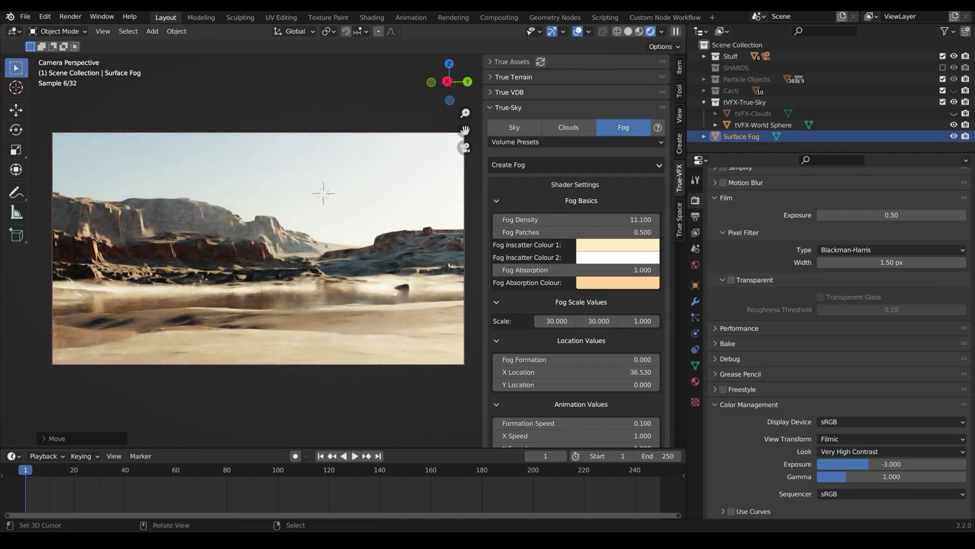